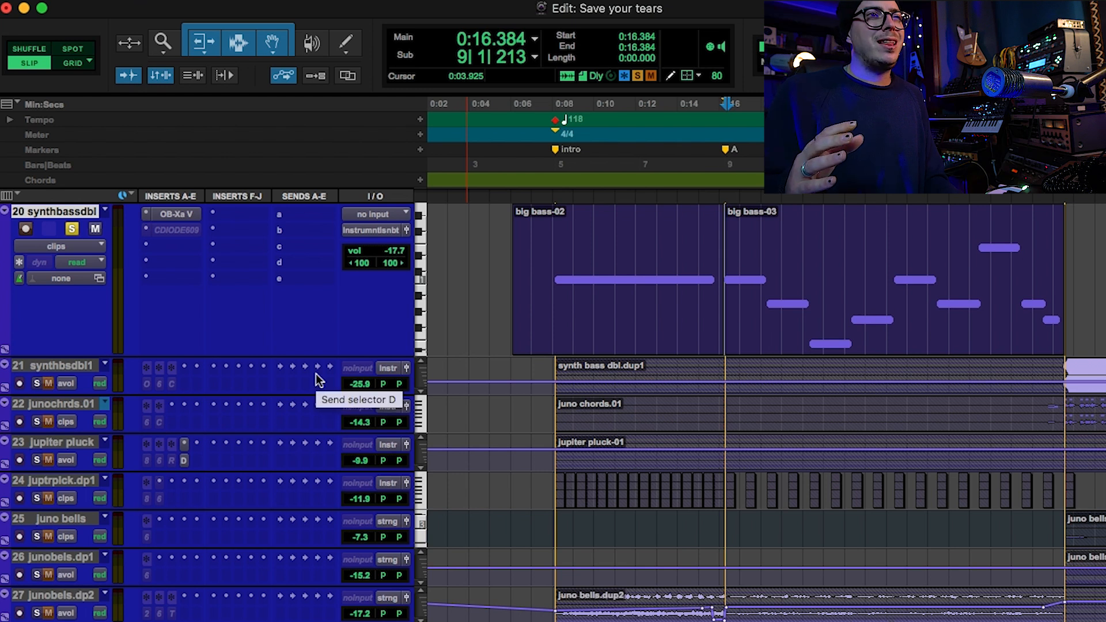
Step: Play the soloed synthbassdbl track from marker A and examine its OB-Xa V synth settings
{"action": "key", "text": "space"}
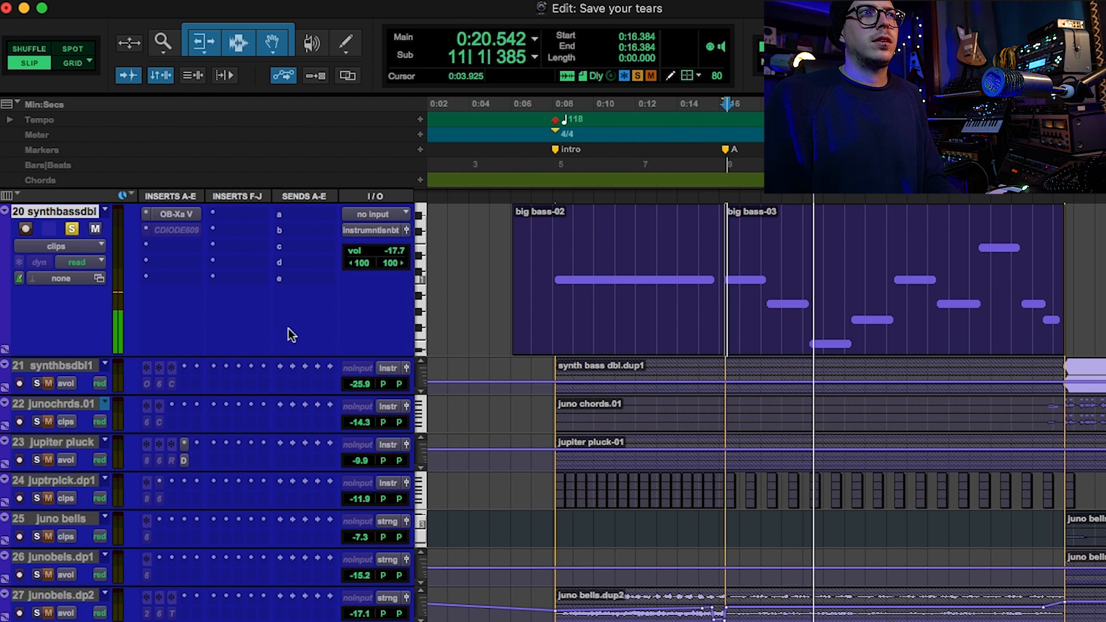
{"action": "key", "text": "space"}
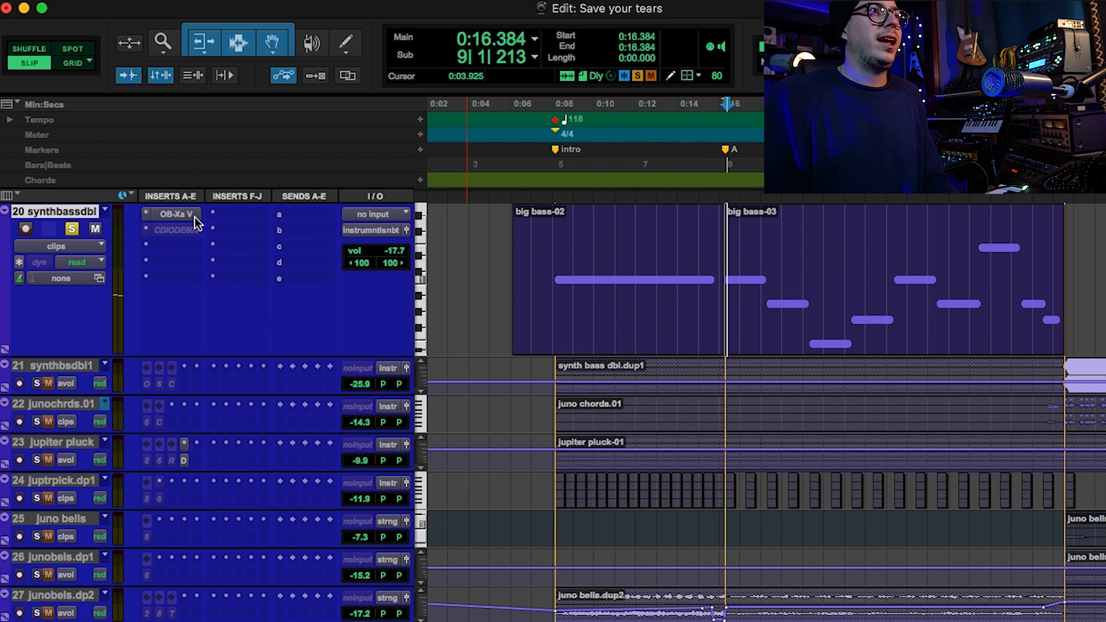
{"action": "left_click", "coordinate": [195, 218]}
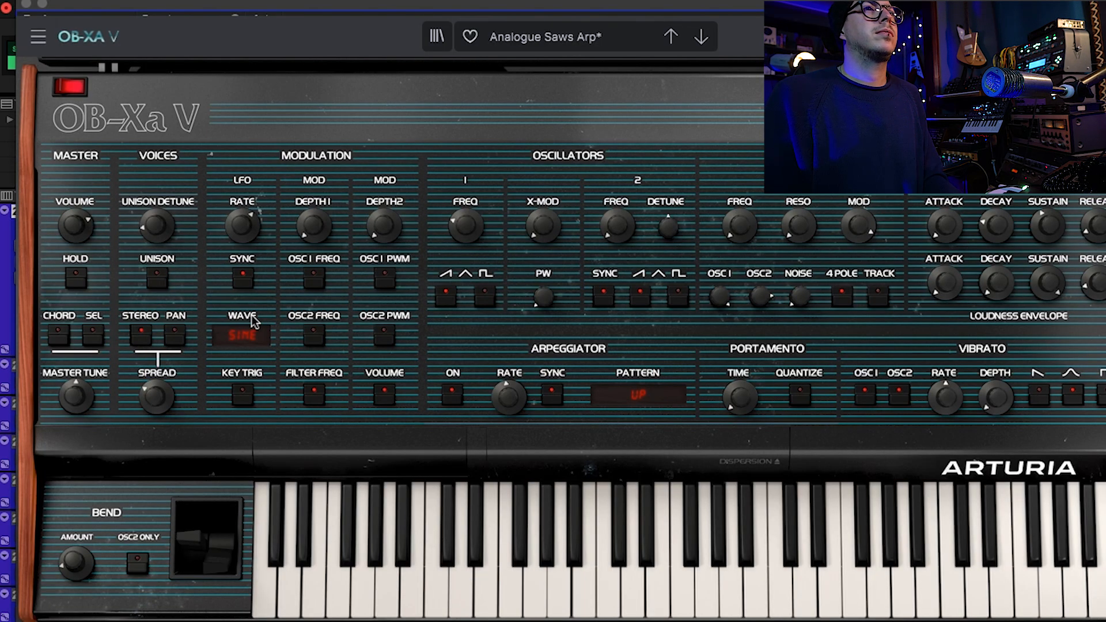
{"action": "left_click", "coordinate": [25, 5]}
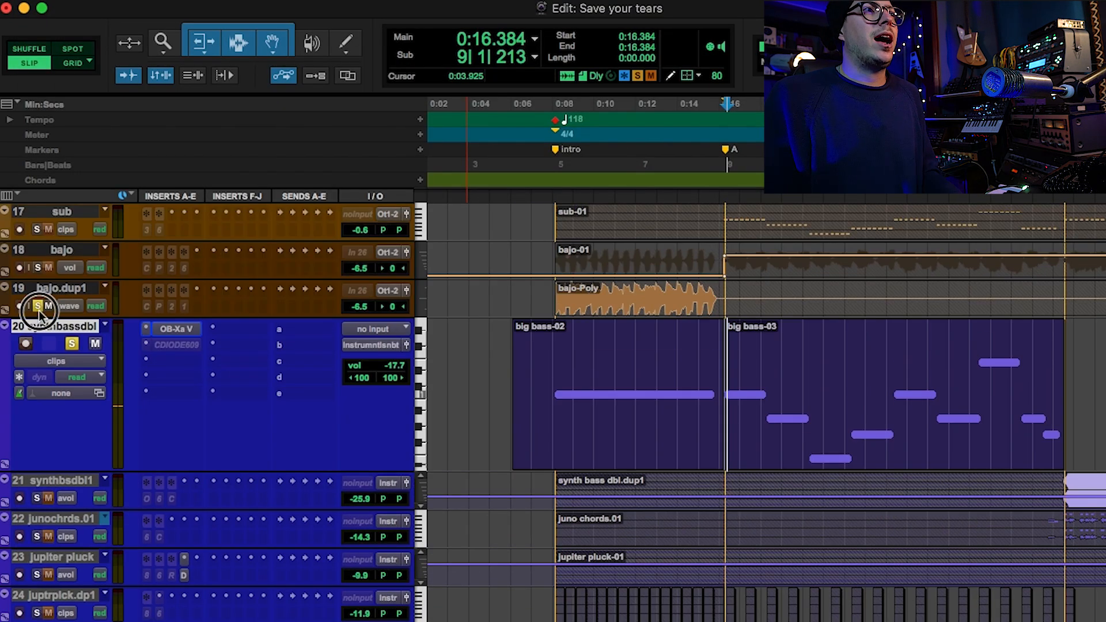
Step: Play the soloed bass tracks from marker A, comparing the sound with synthbassdbl muted and unmuted
{"action": "key", "text": "space"}
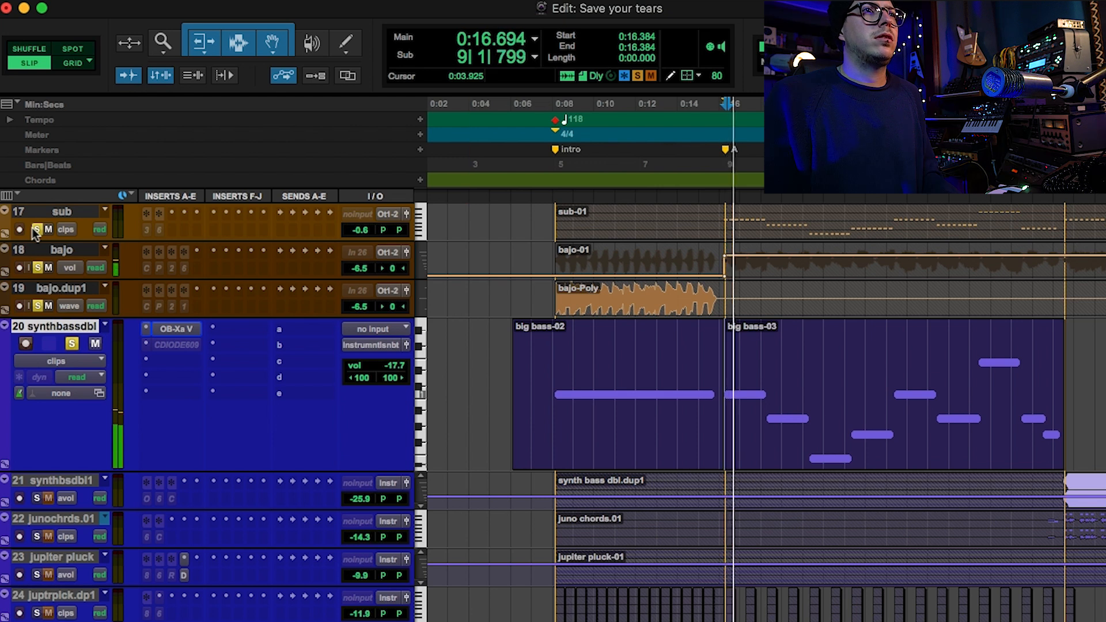
{"action": "left_click", "coordinate": [95, 344]}
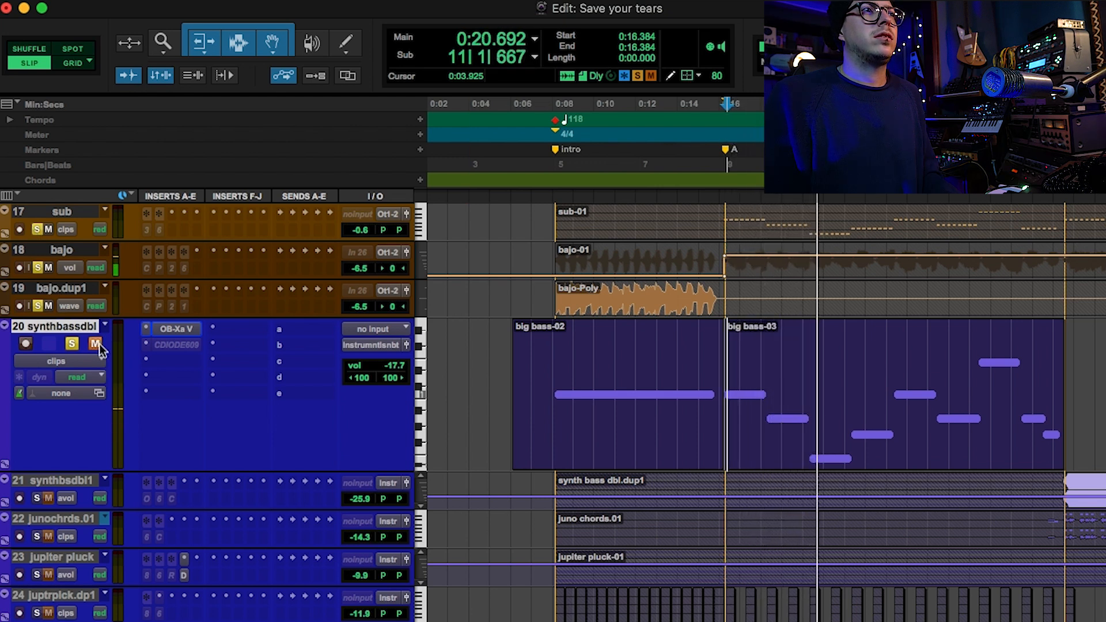
{"action": "left_click", "coordinate": [95, 345]}
{"action": "key", "text": "space"}
Step: Unsolo the synthbassdbl track and play the soloed synthbsdbl1 track from 0:32.213, just before marker B
{"action": "left_click", "coordinate": [72, 344]}
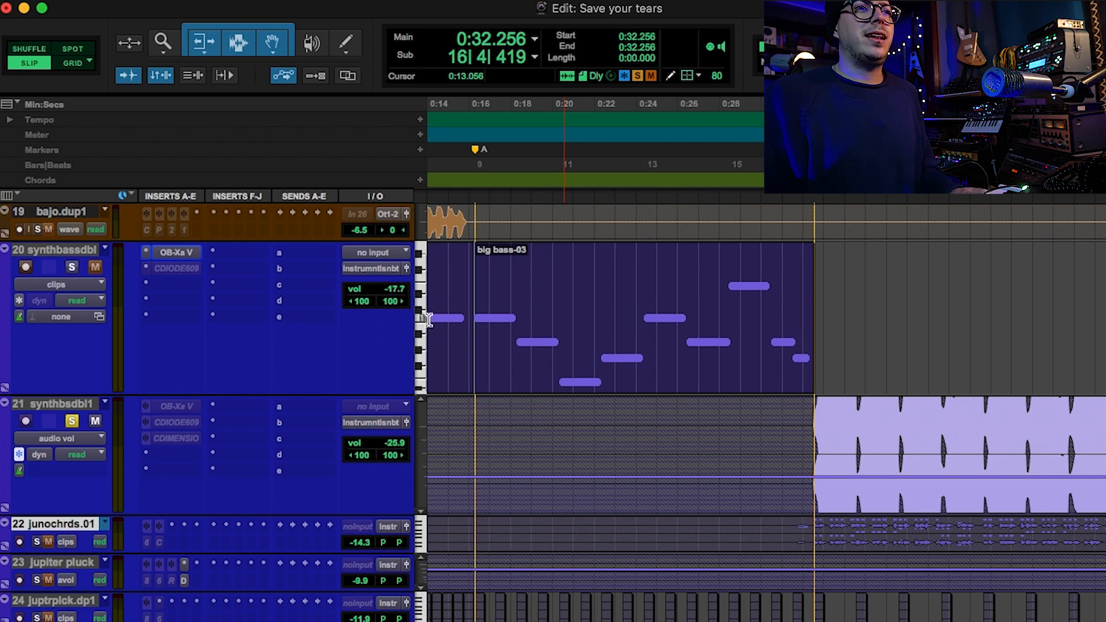
{"action": "scroll", "coordinate": [510, 354], "scroll_direction": "right", "scroll_amount": 3}
{"action": "left_click", "coordinate": [701, 433]}
{"action": "scroll", "coordinate": [685, 437], "scroll_direction": "right", "scroll_amount": 3}
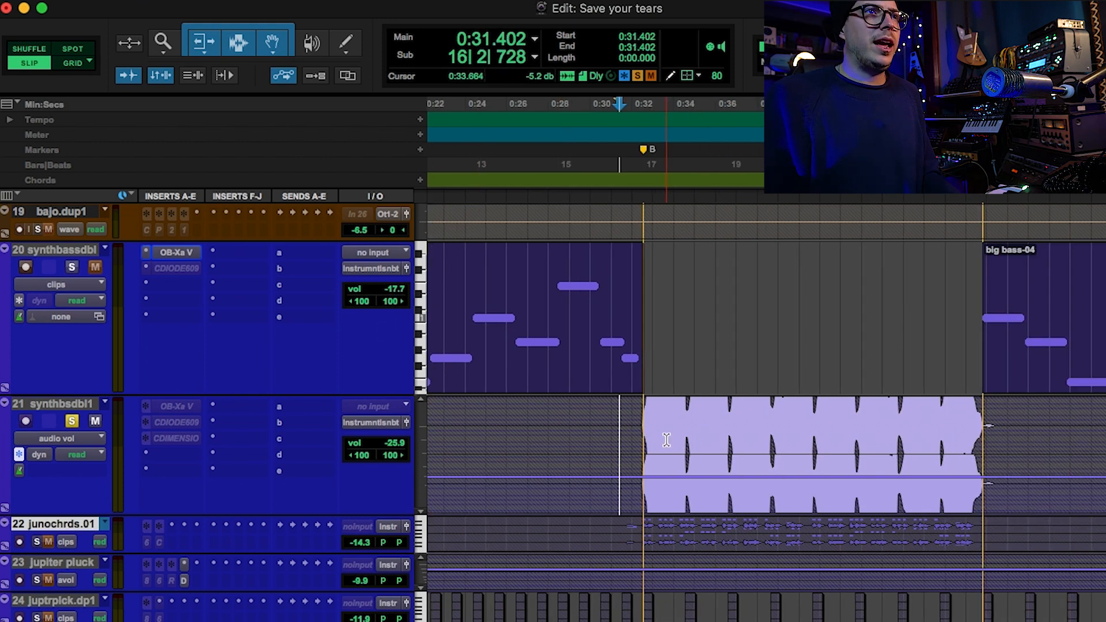
{"action": "left_click", "coordinate": [636, 435]}
{"action": "scroll", "coordinate": [637, 437], "scroll_direction": "right", "scroll_amount": 3}
{"action": "scroll", "coordinate": [625, 436], "scroll_direction": "down", "scroll_amount": 1}
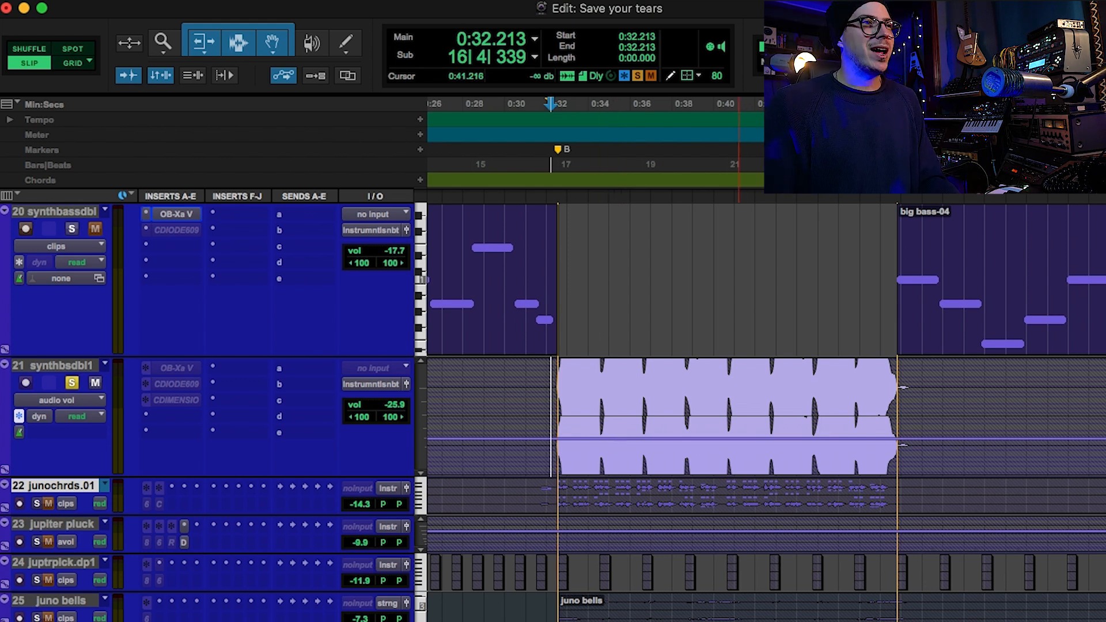
{"action": "key", "text": "space"}
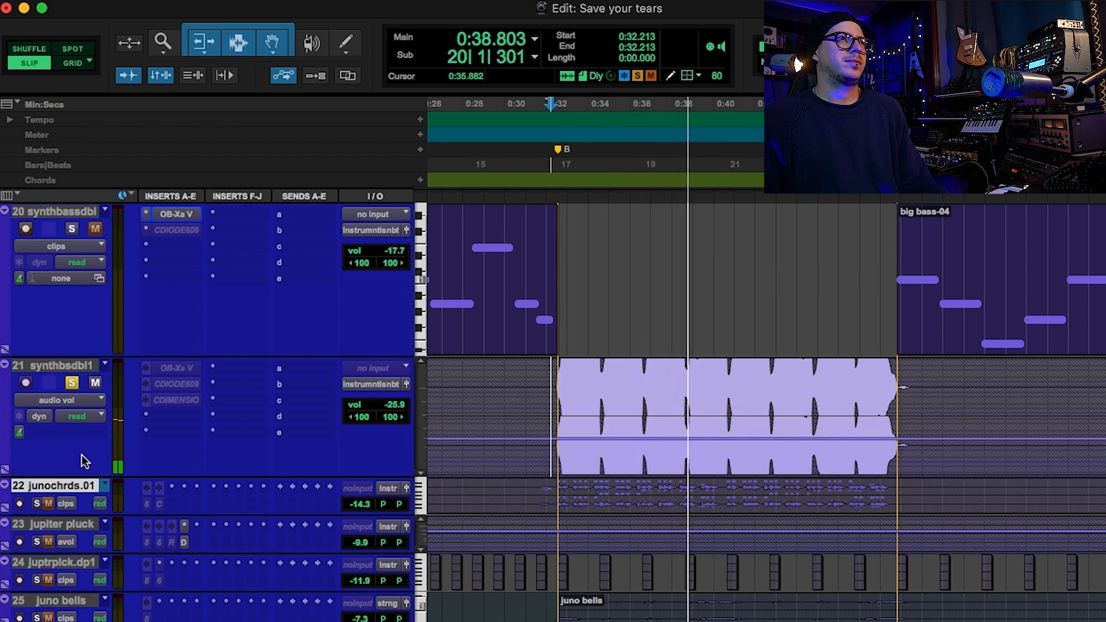
Step: Audition synthbsdbl1 with its Comp DIODE-609 compressor, and compare its Chorus DIMENSION-D bypassed and active
{"action": "left_click", "coordinate": [41, 371]}
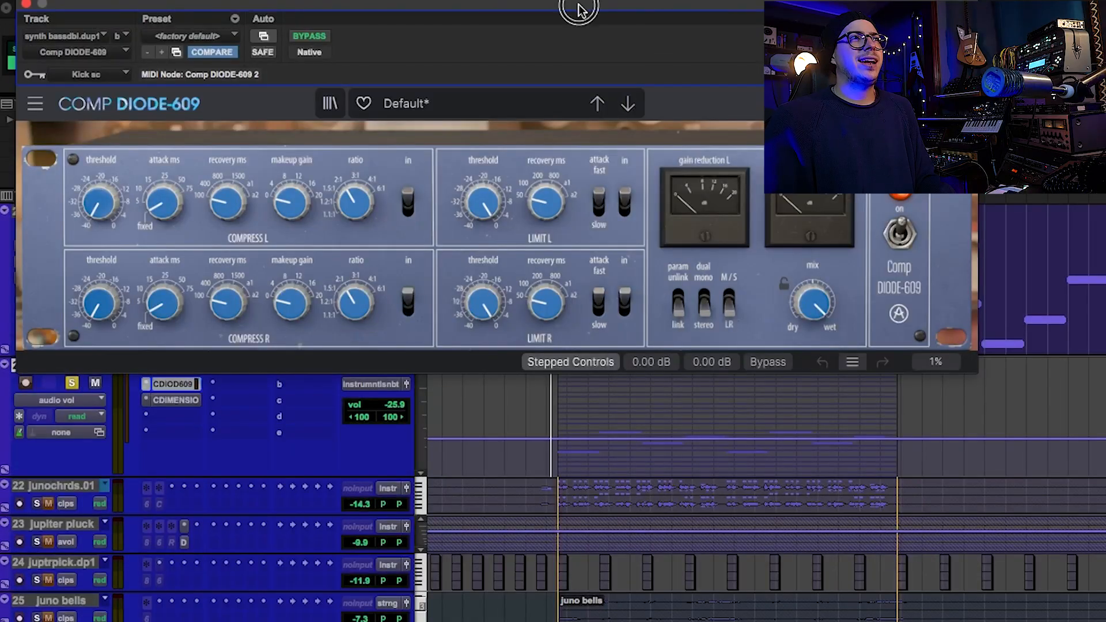
{"action": "left_click_drag", "start_coordinate": [579, 8], "coordinate": [648, 139]}
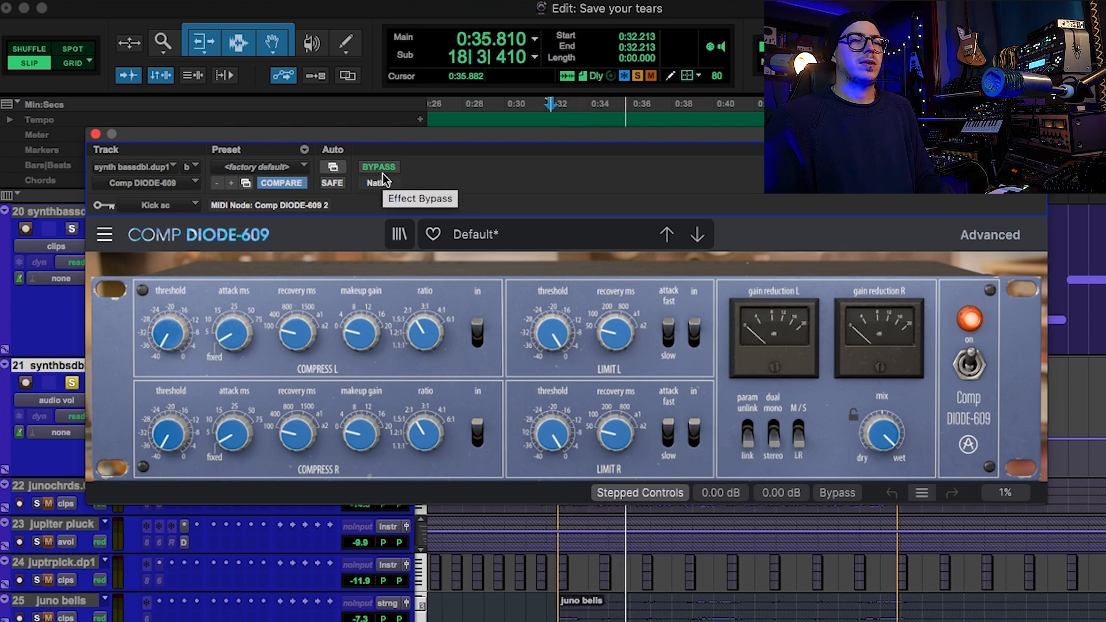
{"action": "key", "text": "space"}
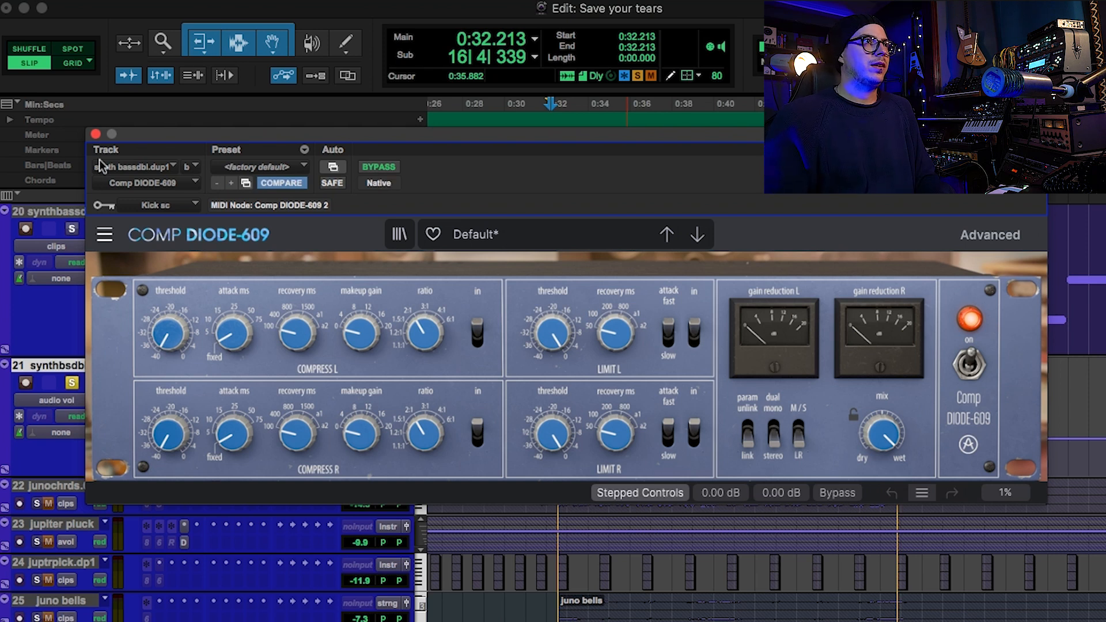
{"action": "left_click", "coordinate": [95, 134]}
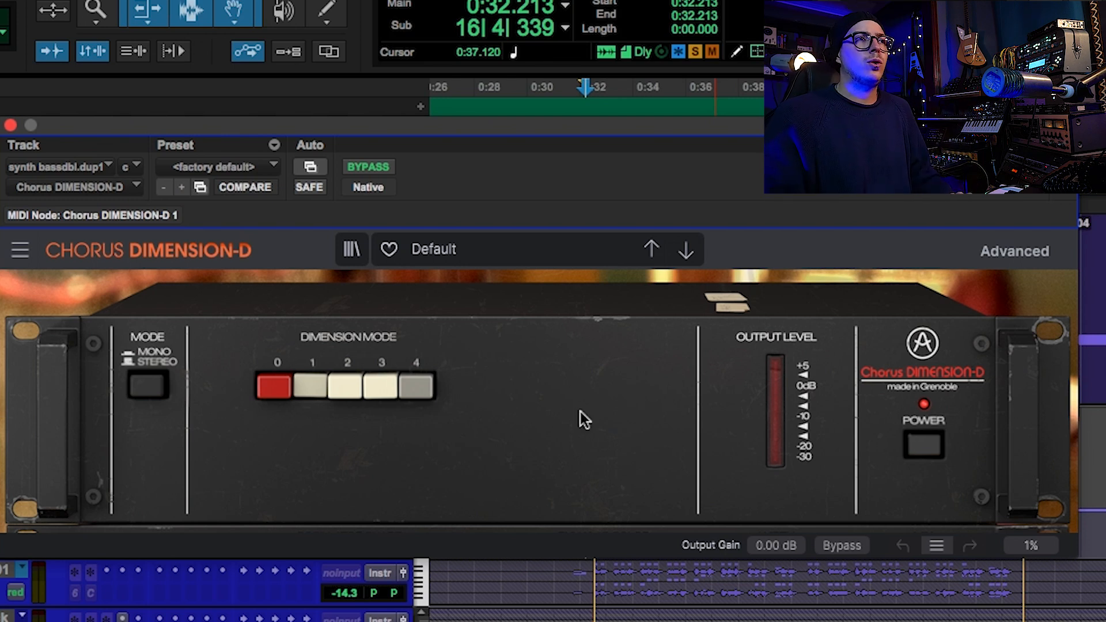
{"action": "left_click", "coordinate": [362, 166]}
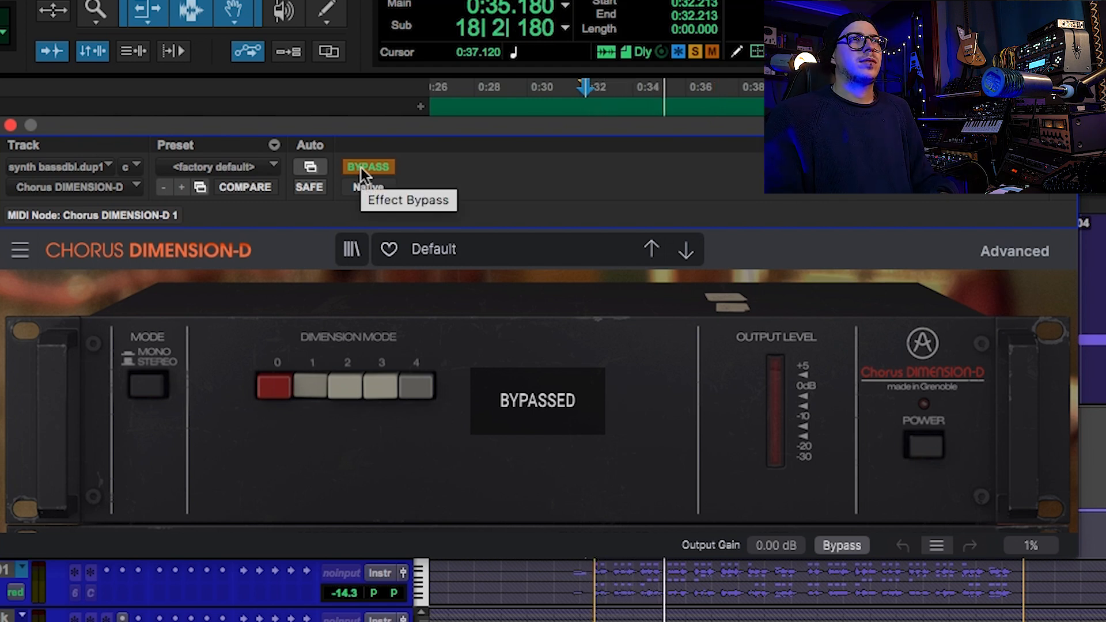
{"action": "left_click", "coordinate": [362, 168]}
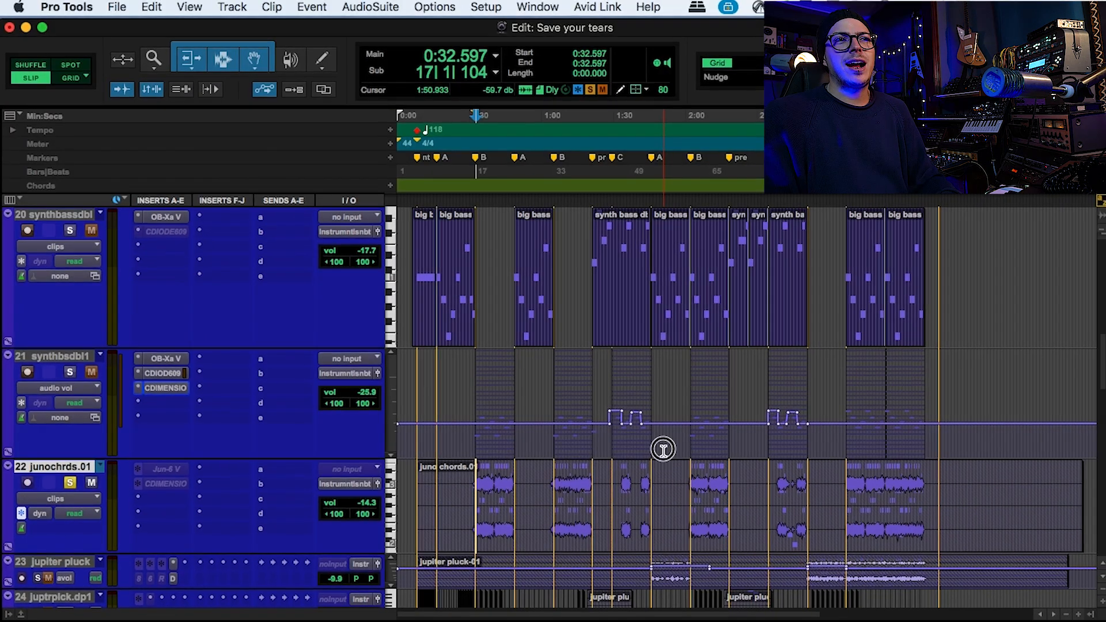
Step: Play the soloed junochrds.01 track from 0:31.317, just before marker B, and again from 0:37.888
{"action": "left_click_drag", "start_coordinate": [662, 452], "coordinate": [742, 437]}
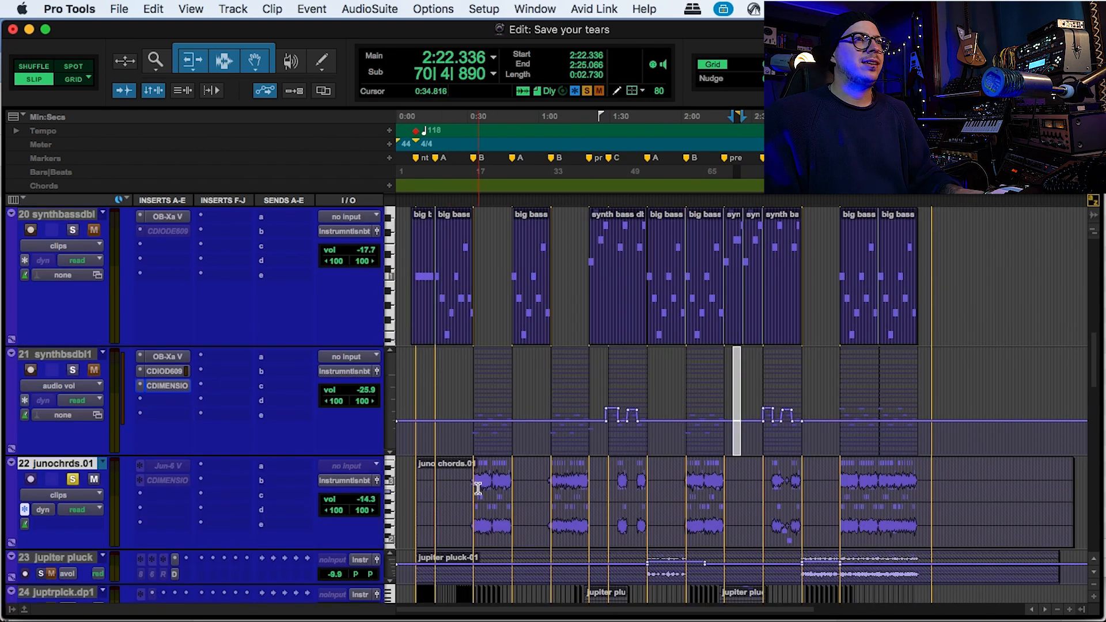
{"action": "left_click", "coordinate": [477, 489]}
{"action": "key", "text": "t"}
{"action": "key", "text": "t"}
{"action": "key", "text": "t"}
{"action": "left_click", "coordinate": [729, 483]}
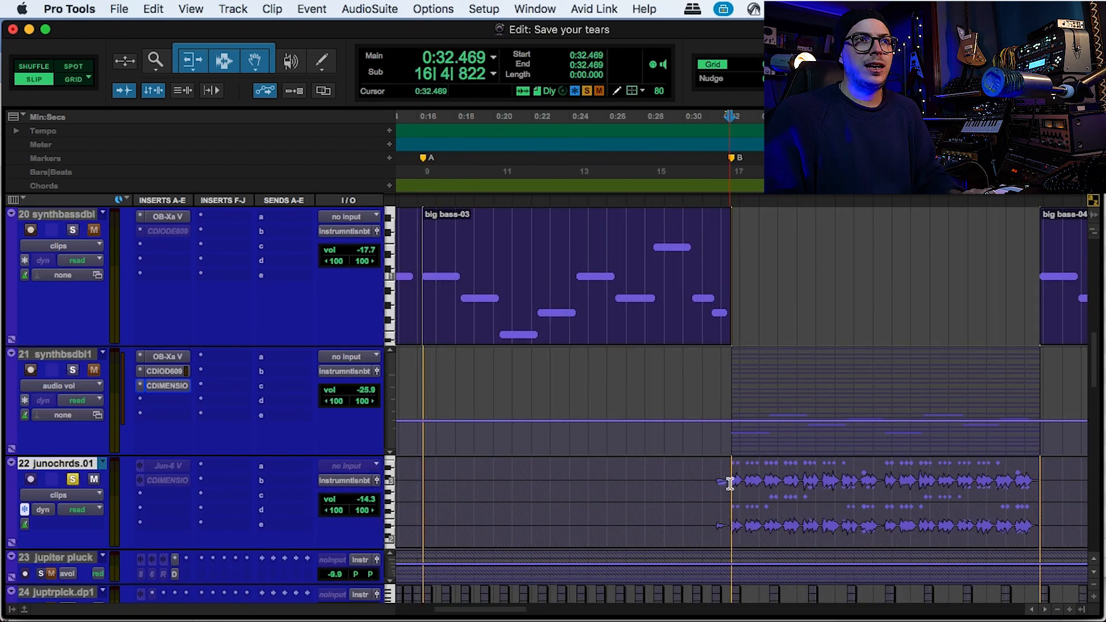
{"action": "left_click", "coordinate": [718, 485]}
{"action": "double_click", "coordinate": [708, 494]}
{"action": "left_click", "coordinate": [708, 493]}
{"action": "scroll", "coordinate": [708, 491], "scroll_direction": "right", "scroll_amount": 3}
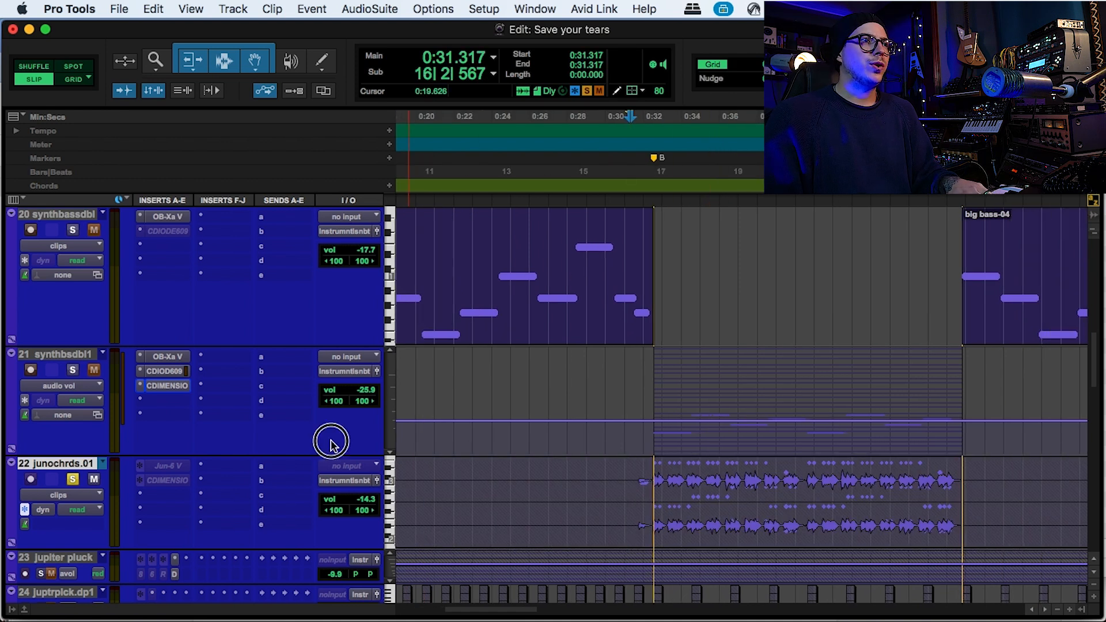
{"action": "key", "text": "space"}
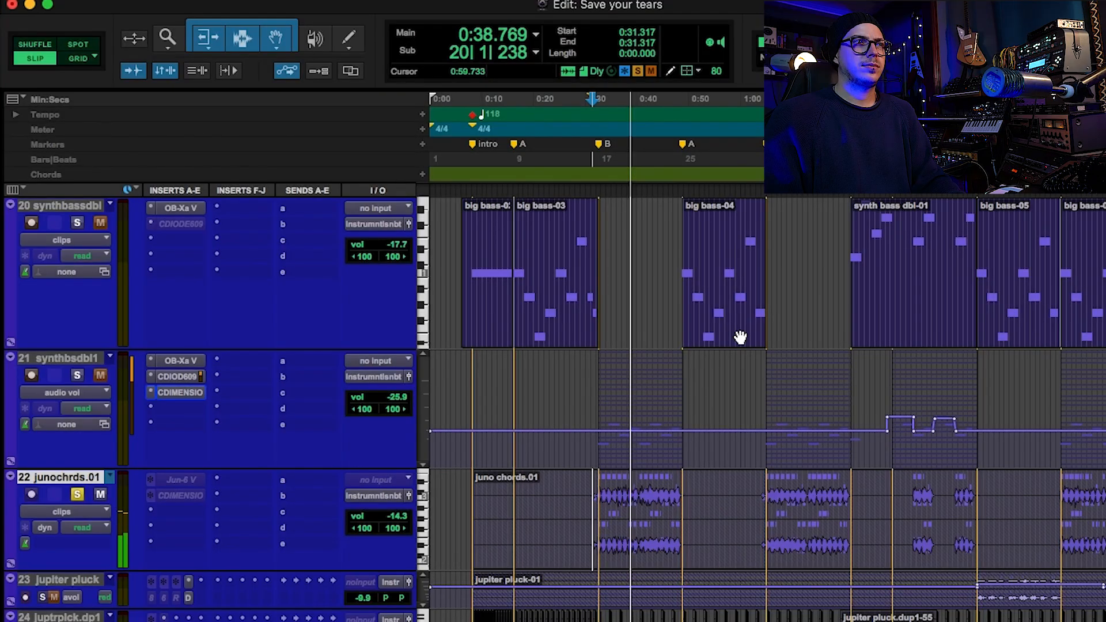
{"action": "left_click", "coordinate": [627, 239]}
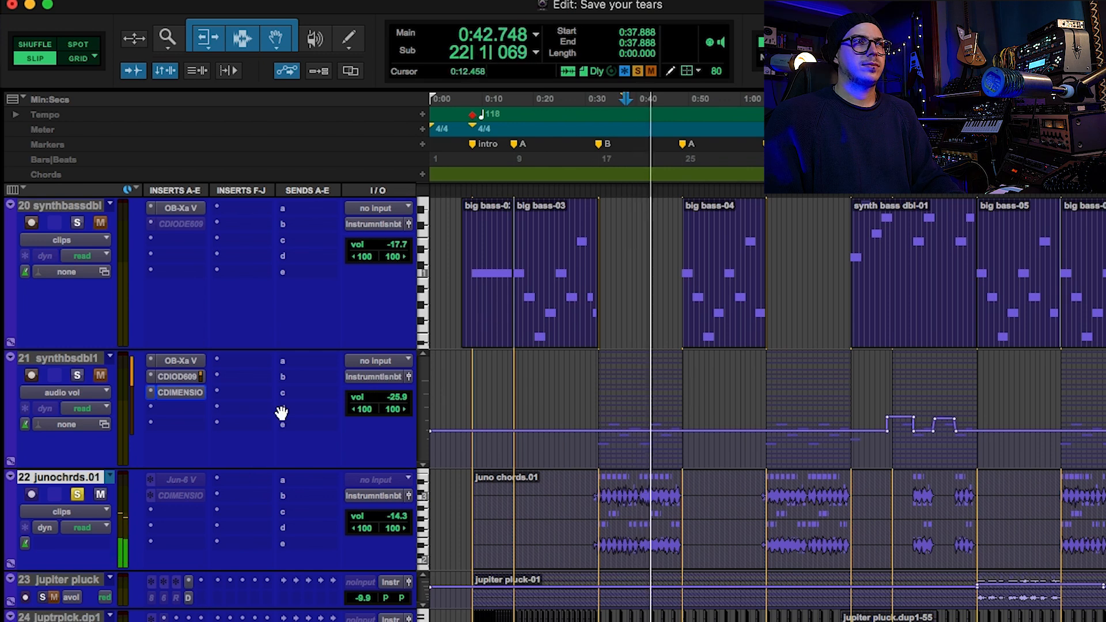
{"action": "key", "text": "space"}
Step: Open the Jun-6 V synth on junochrds.01 and set its DCO noise volume to 0.524 during playback
{"action": "left_click", "coordinate": [181, 480]}
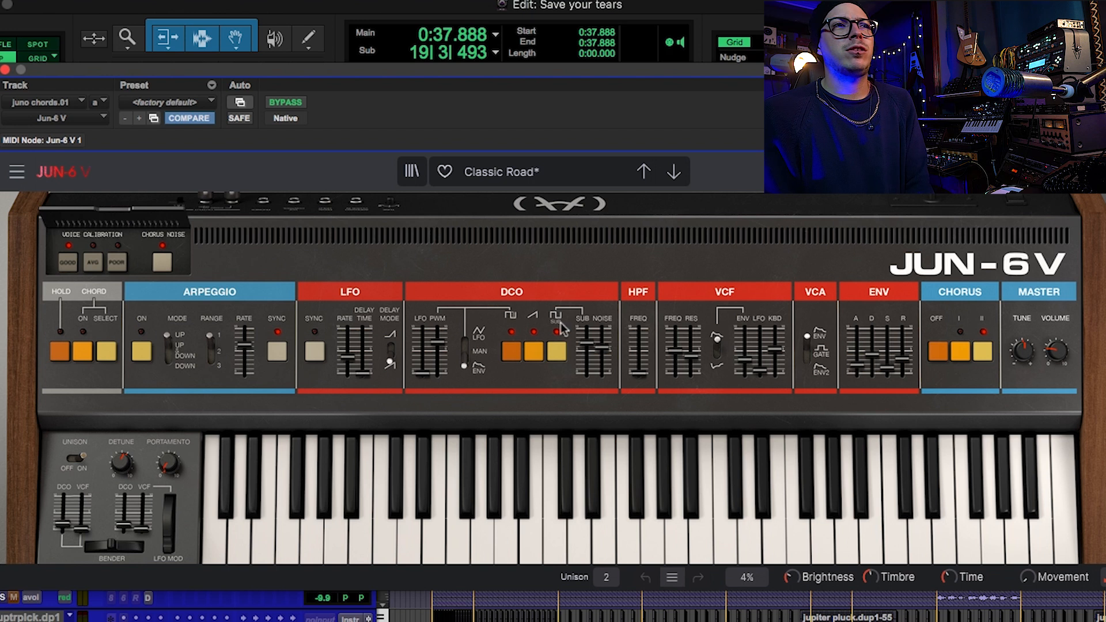
{"action": "left_click", "coordinate": [556, 350]}
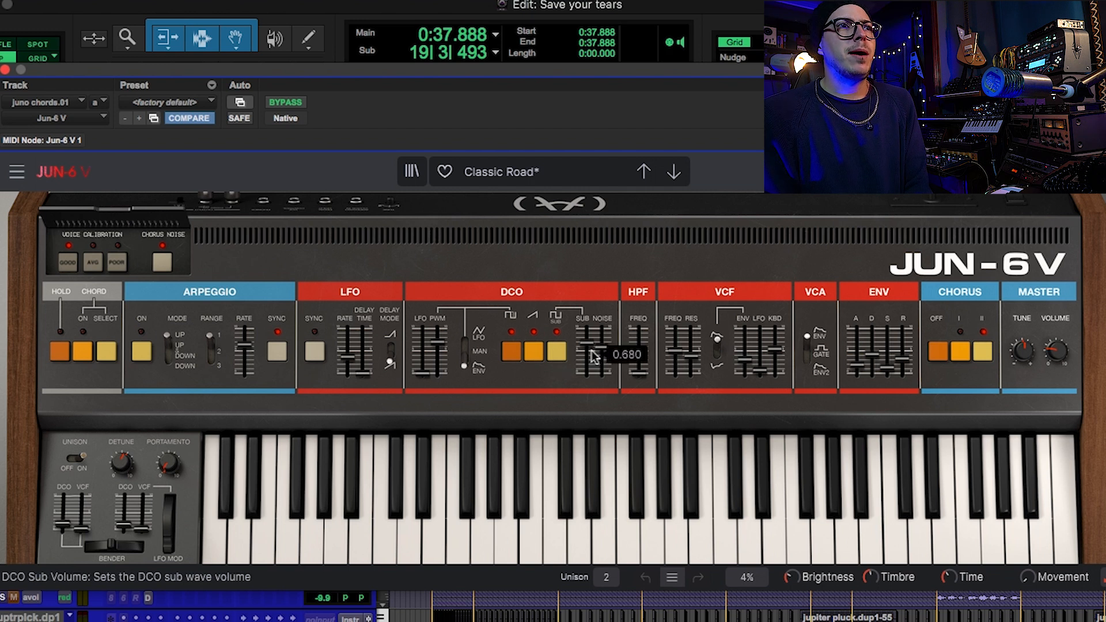
{"action": "mouse_move", "coordinate": [600, 353]}
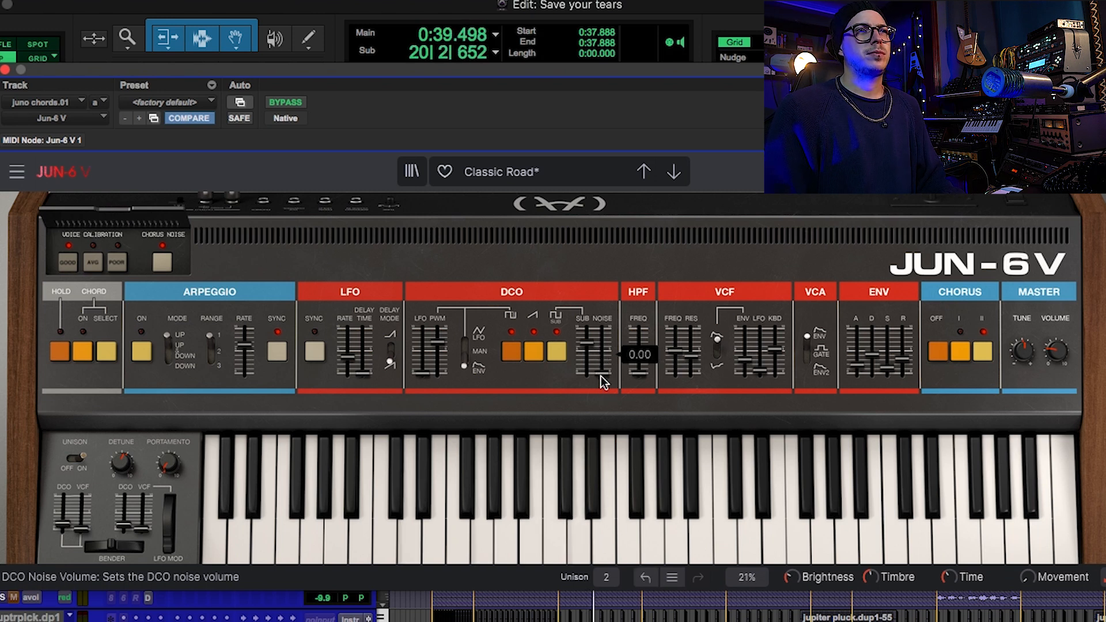
{"action": "left_click_drag", "start_coordinate": [601, 375], "coordinate": [600, 357]}
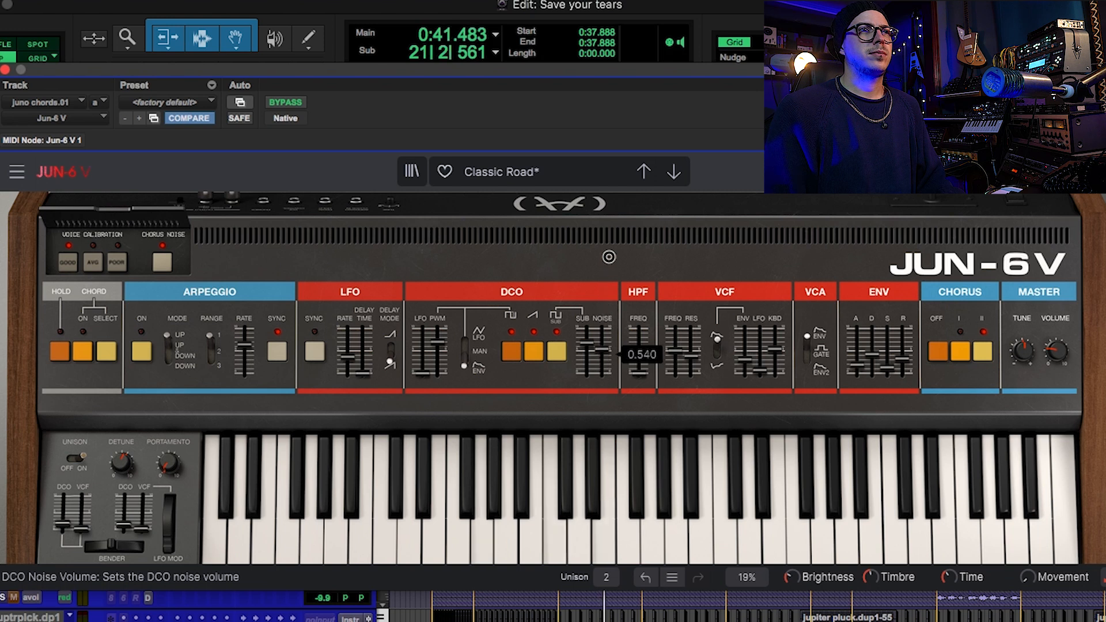
{"action": "left_click_drag", "start_coordinate": [609, 252], "coordinate": [614, 263]}
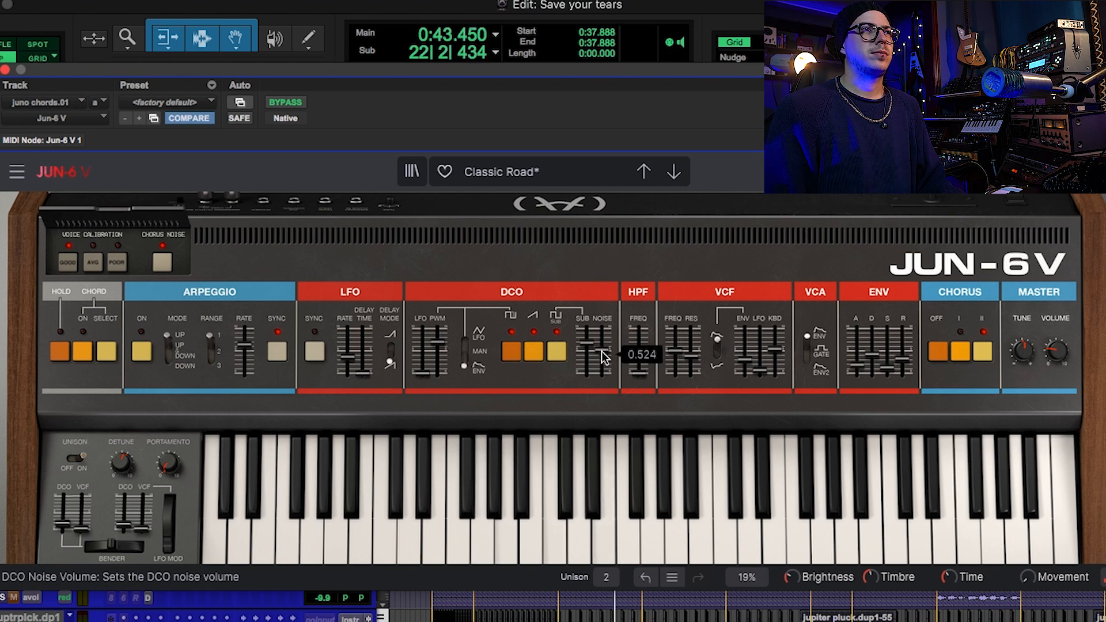
{"action": "key", "text": "space"}
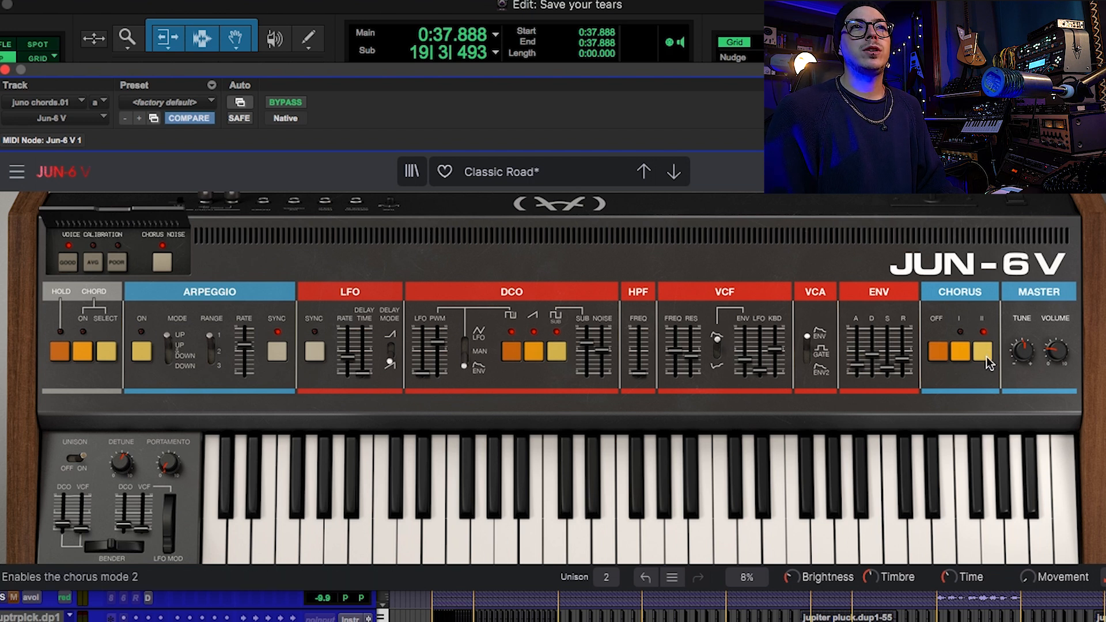
{"action": "left_click", "coordinate": [5, 69]}
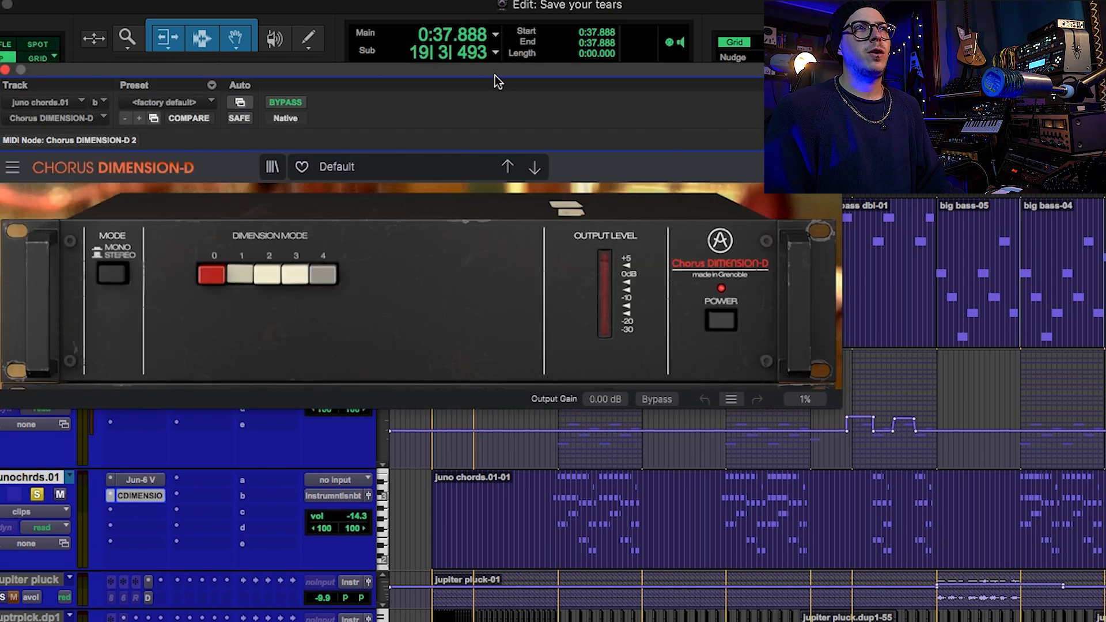
Step: Play junochrds.01 while comparing its Chorus DIMENSION-D effect bypassed and active
{"action": "left_click_drag", "start_coordinate": [489, 70], "coordinate": [675, 118]}
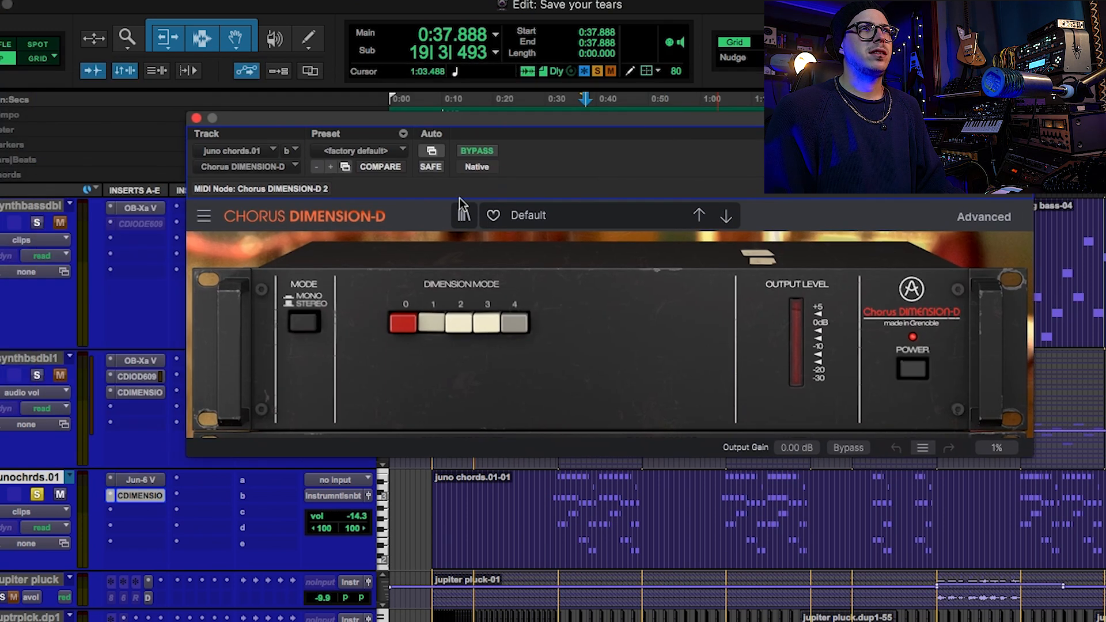
{"action": "key", "text": "space"}
{"action": "left_click", "coordinate": [467, 153]}
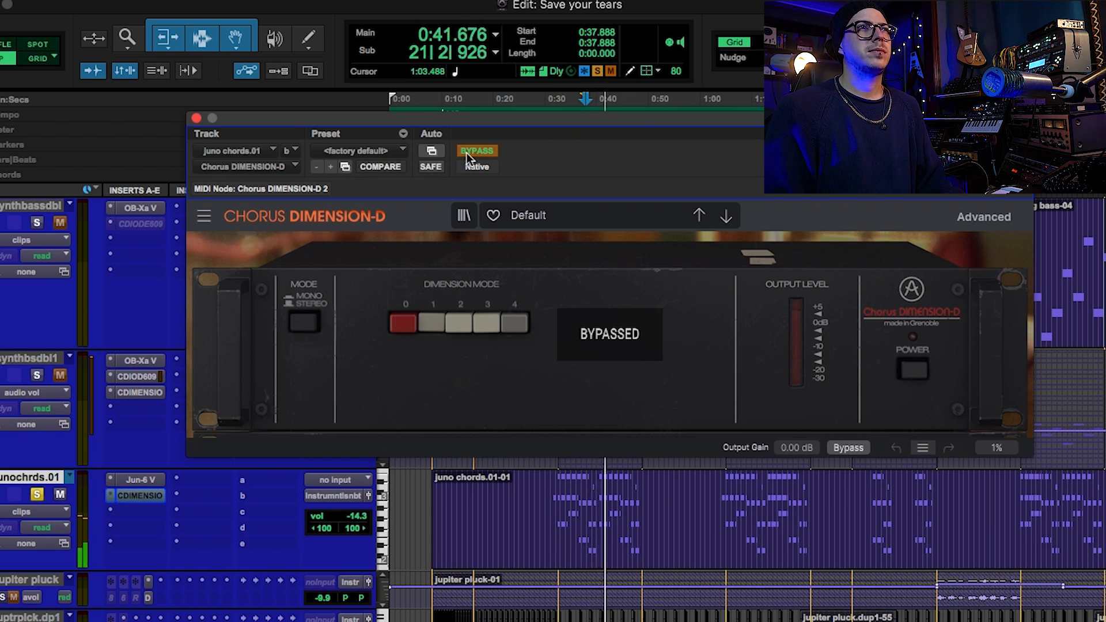
{"action": "left_click", "coordinate": [467, 153]}
{"action": "key", "text": "space"}
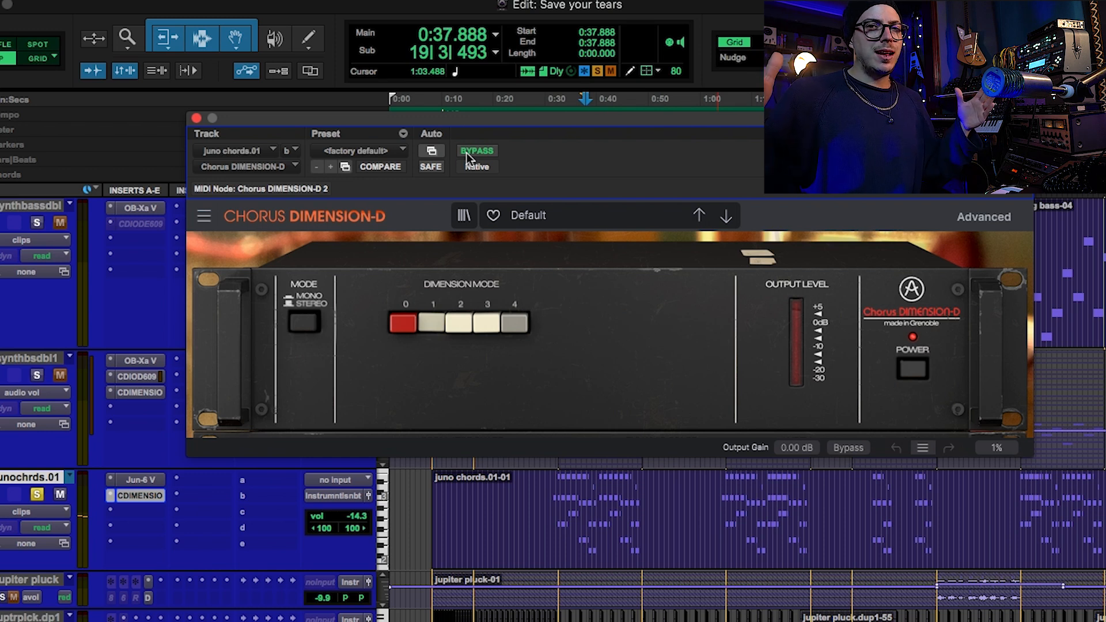
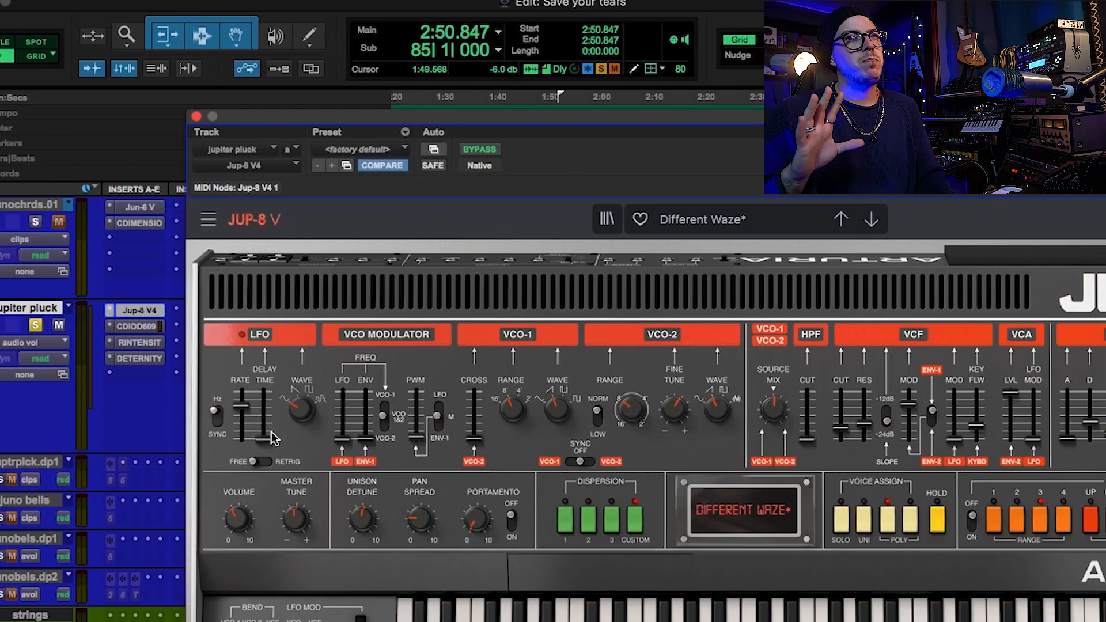
Step: Reposition the Jup-8 V synth of the jupiter pluck track and examine its oscillator and filter controls
{"action": "left_click_drag", "start_coordinate": [561, 124], "coordinate": [441, 40]}
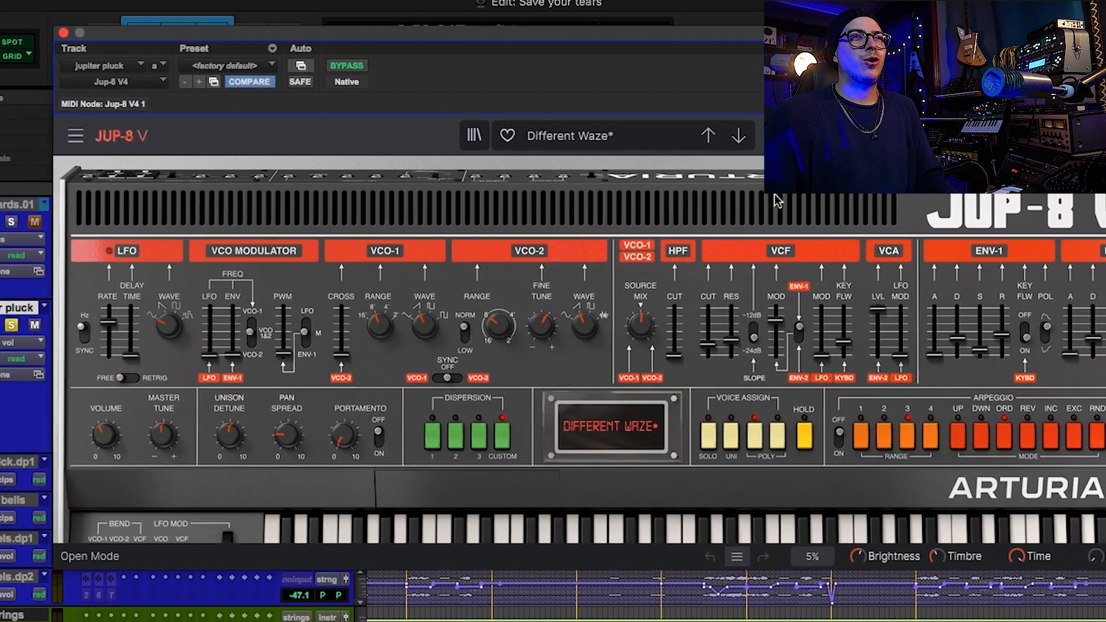
{"action": "scroll", "coordinate": [813, 224], "scroll_direction": "down", "scroll_amount": 2}
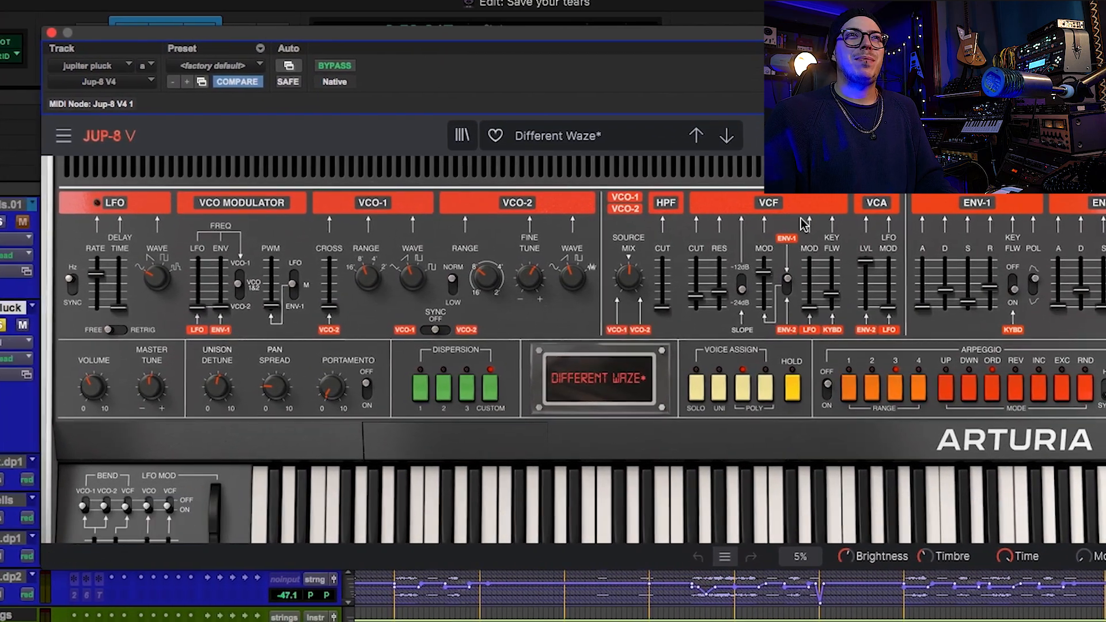
{"action": "scroll", "coordinate": [743, 230], "scroll_direction": "down", "scroll_amount": 1}
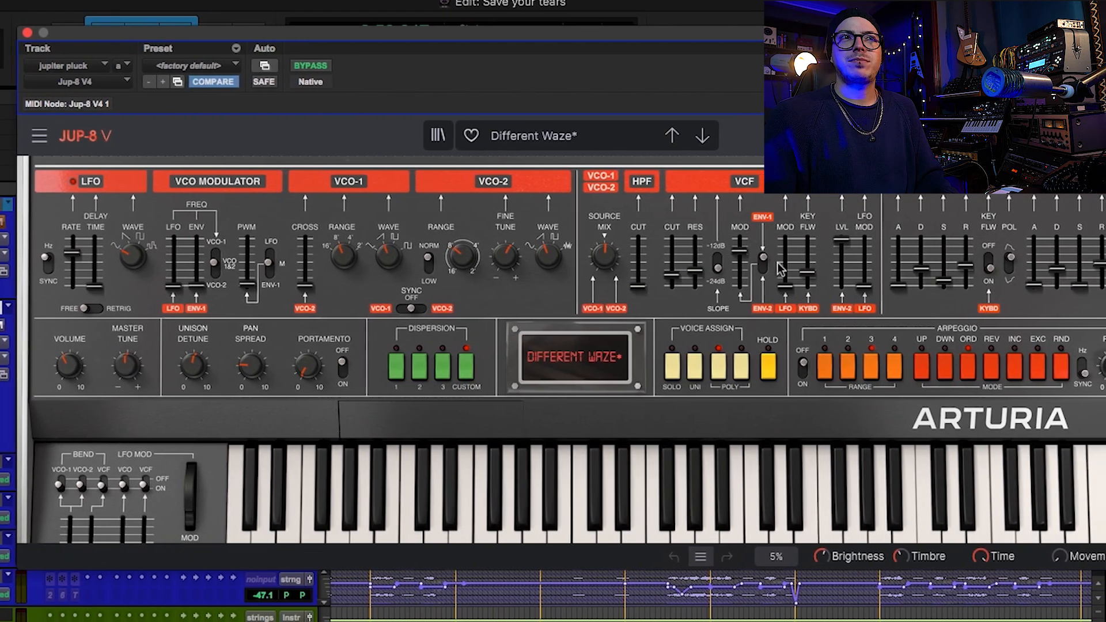
Step: Examine the Jup-8 V's envelope and arpeggio controls and the Comp DIODE-609 on jupiter pluck, closing each plug-in window
{"action": "left_click_drag", "start_coordinate": [903, 33], "coordinate": [720, 31]}
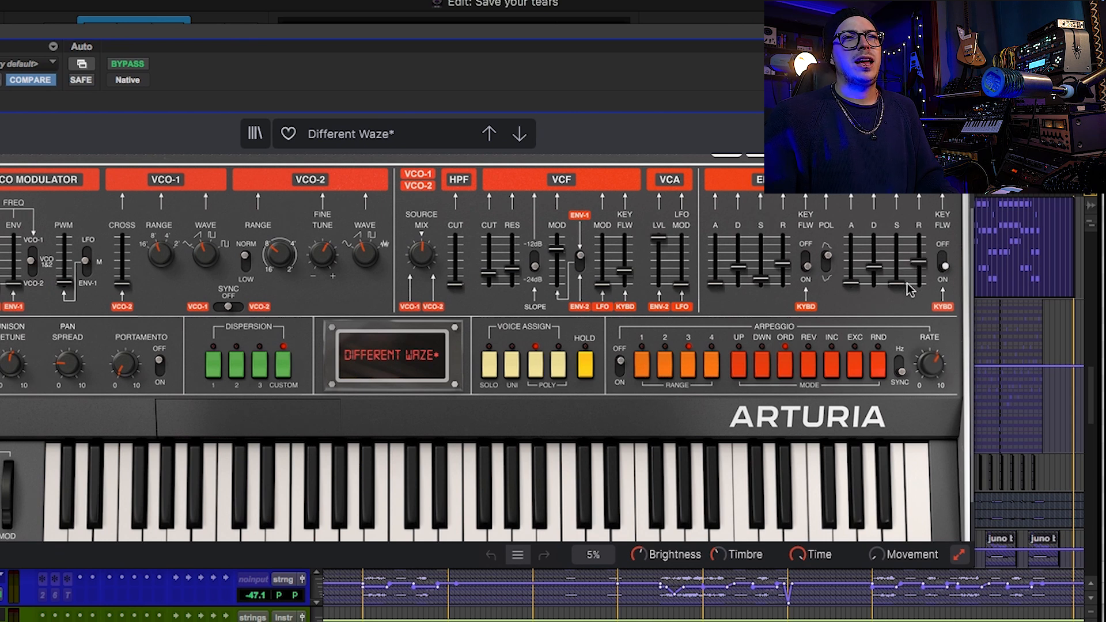
{"action": "left_click_drag", "start_coordinate": [51, 35], "coordinate": [179, 22]}
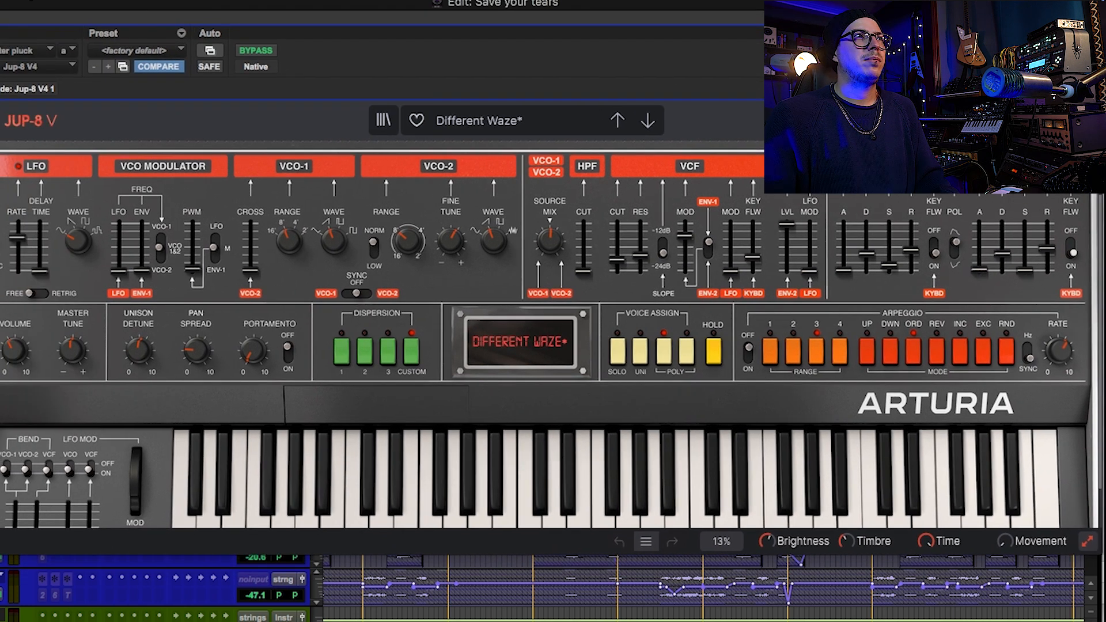
{"action": "key", "text": "super+w"}
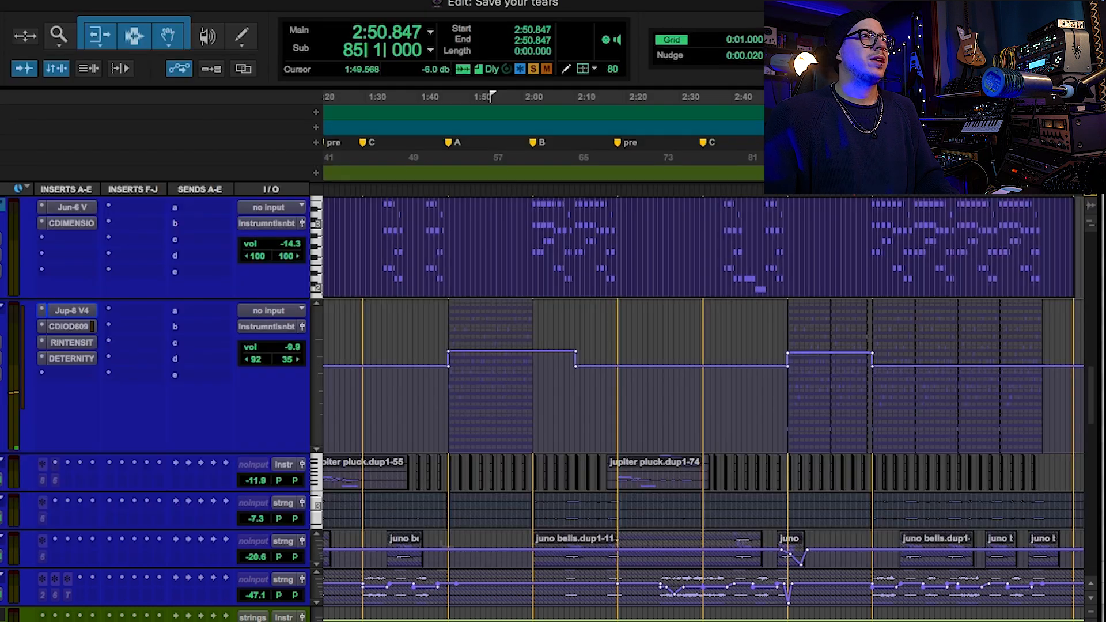
{"action": "left_click", "coordinate": [70, 327]}
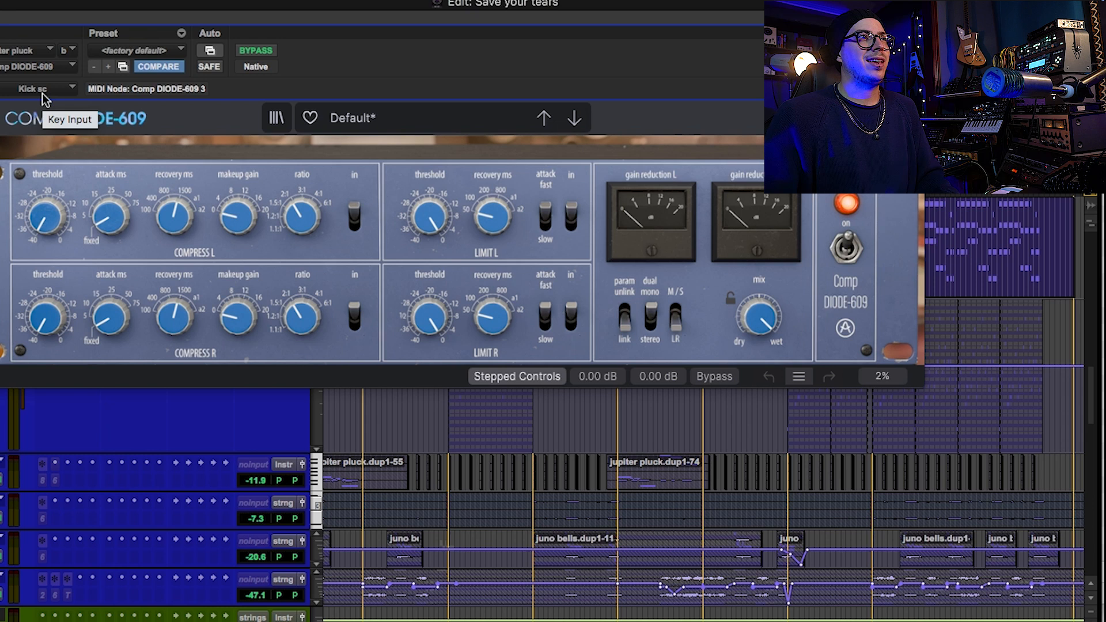
{"action": "left_click", "coordinate": [2, 17]}
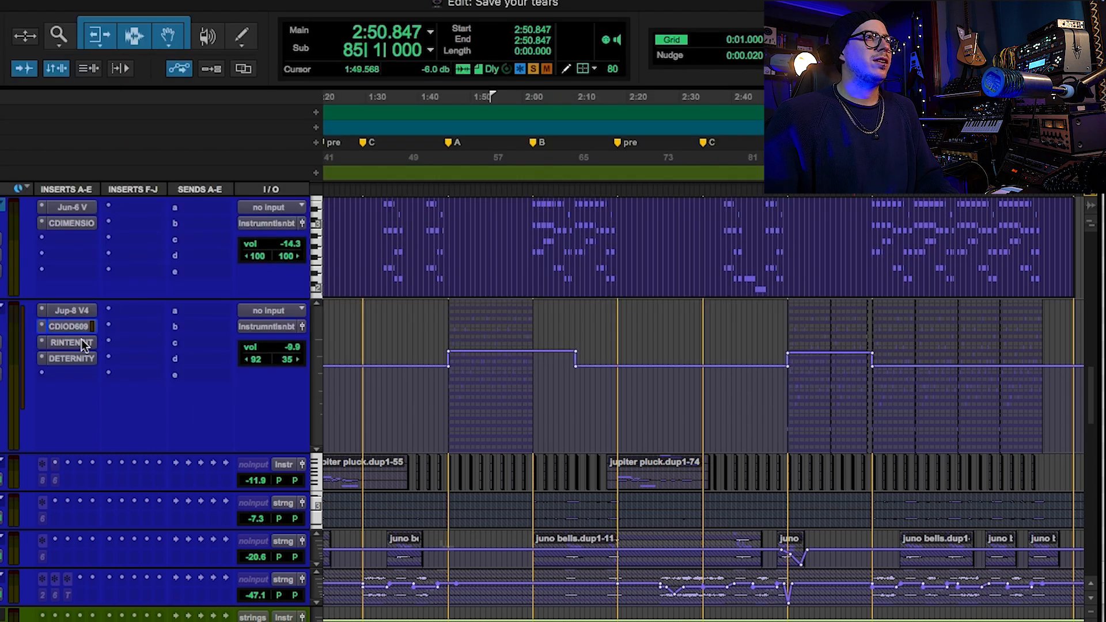
Step: Open the Rev INTENSITY reverb on jupiter pluck and compare it bypassed and active during playback
{"action": "left_click", "coordinate": [81, 343]}
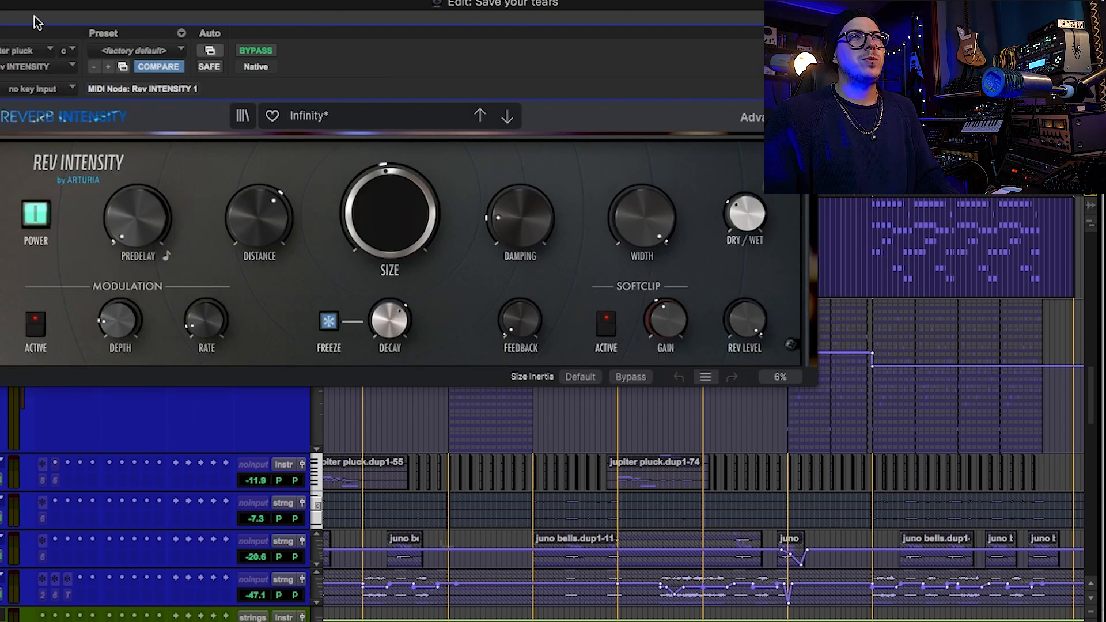
{"action": "left_click_drag", "start_coordinate": [29, 26], "coordinate": [146, 210]}
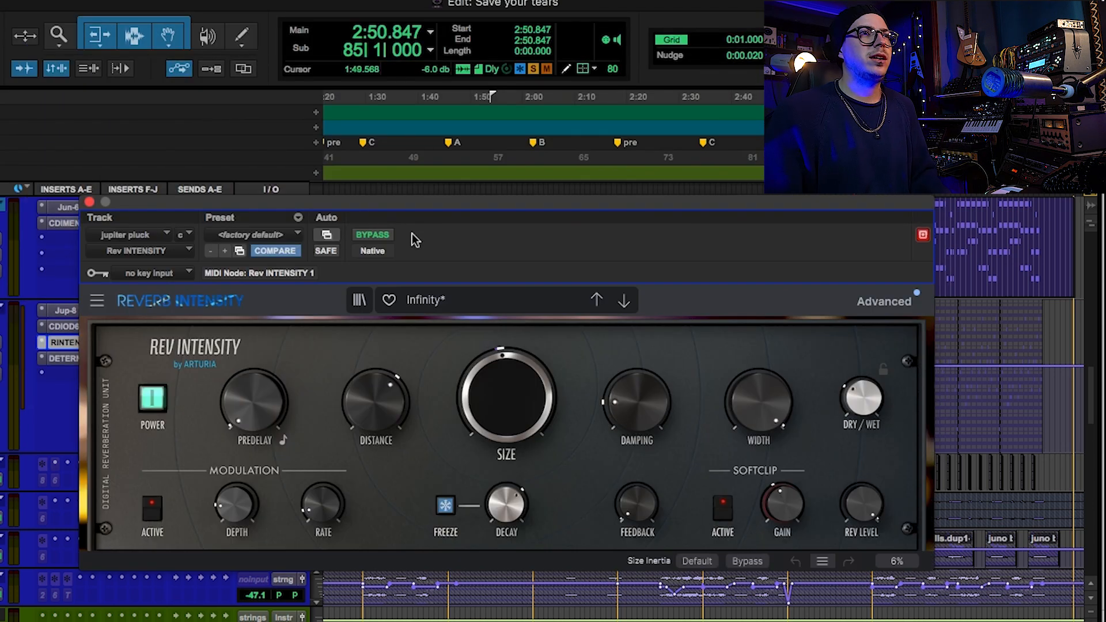
{"action": "left_click", "coordinate": [373, 235]}
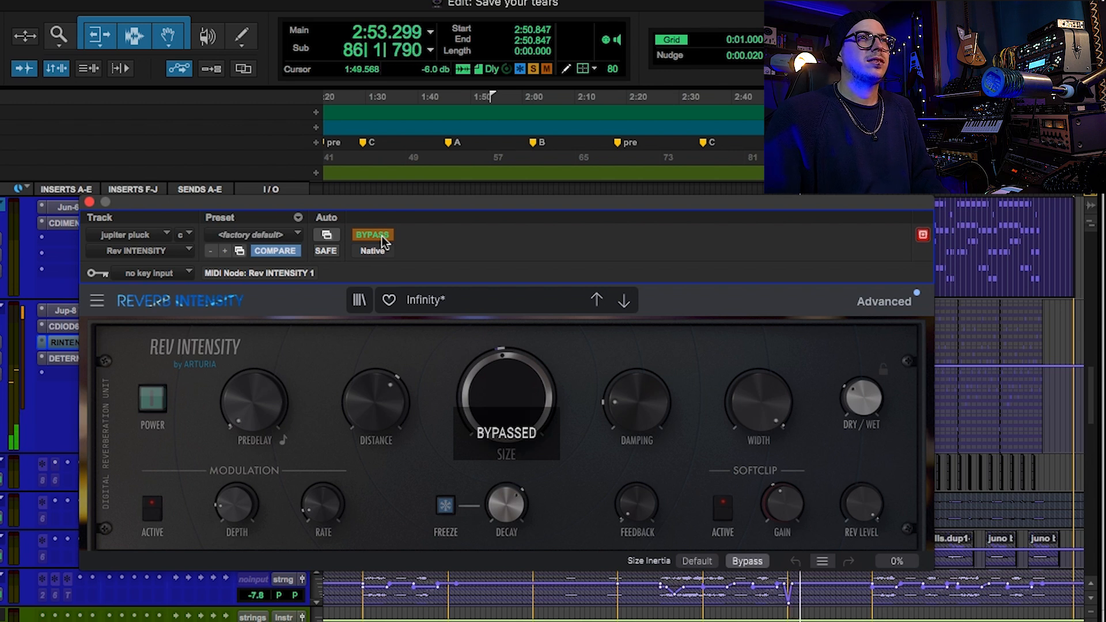
{"action": "left_click", "coordinate": [382, 236]}
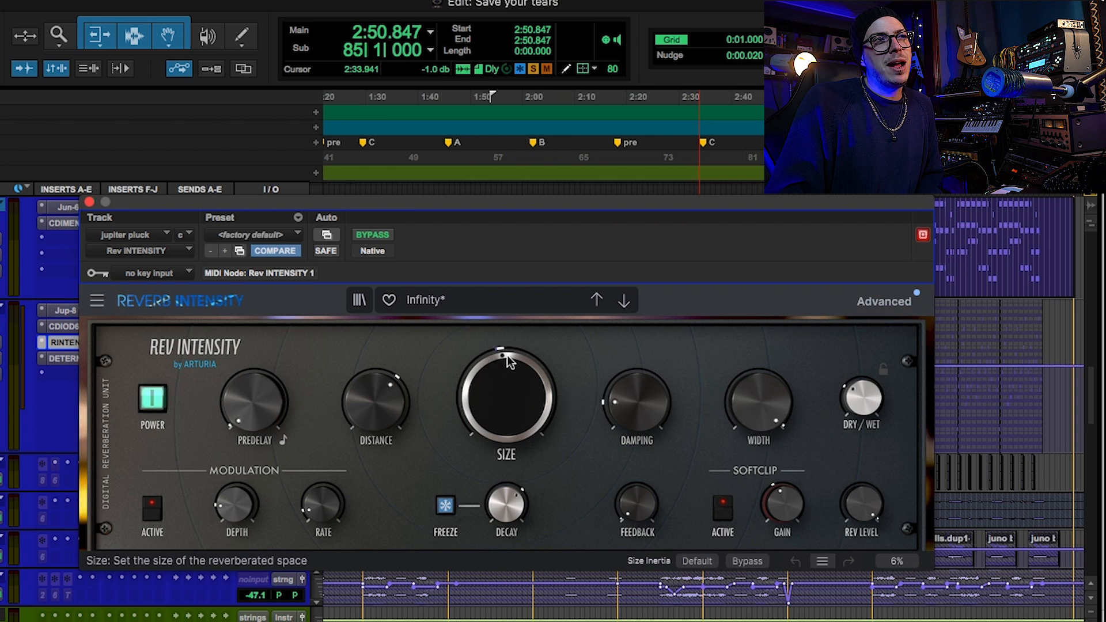
Step: Expand Rev INTENSITY's advanced section and examine its pre and post filters, envelope follower and function modulation
{"action": "left_click_drag", "start_coordinate": [472, 205], "coordinate": [452, 103]}
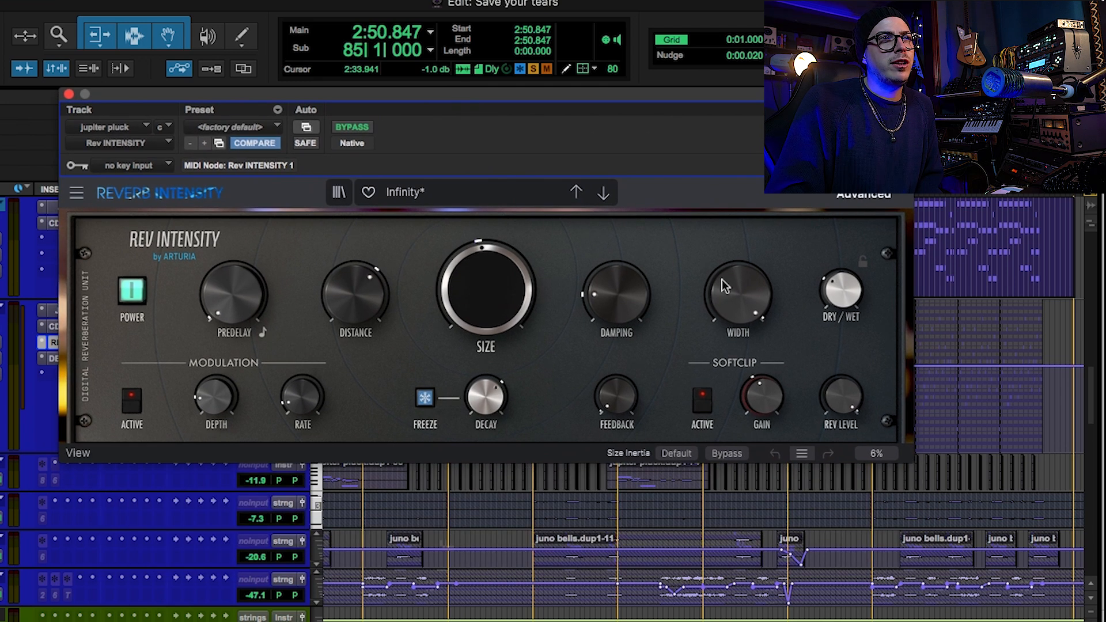
{"action": "left_click", "coordinate": [863, 196]}
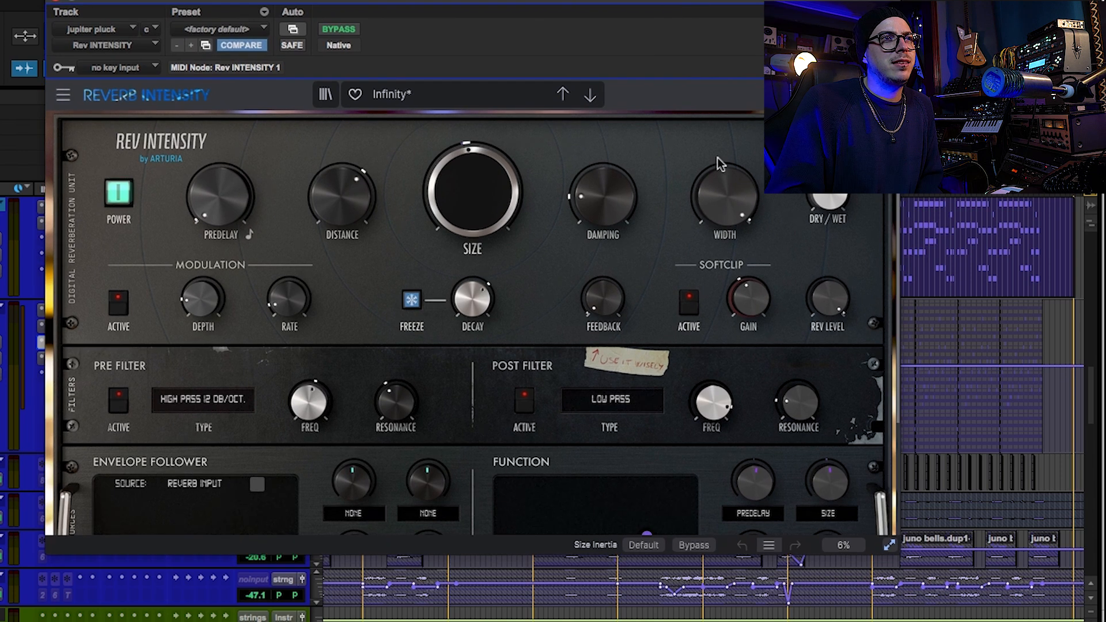
{"action": "scroll", "coordinate": [696, 439], "scroll_direction": "down", "scroll_amount": 3}
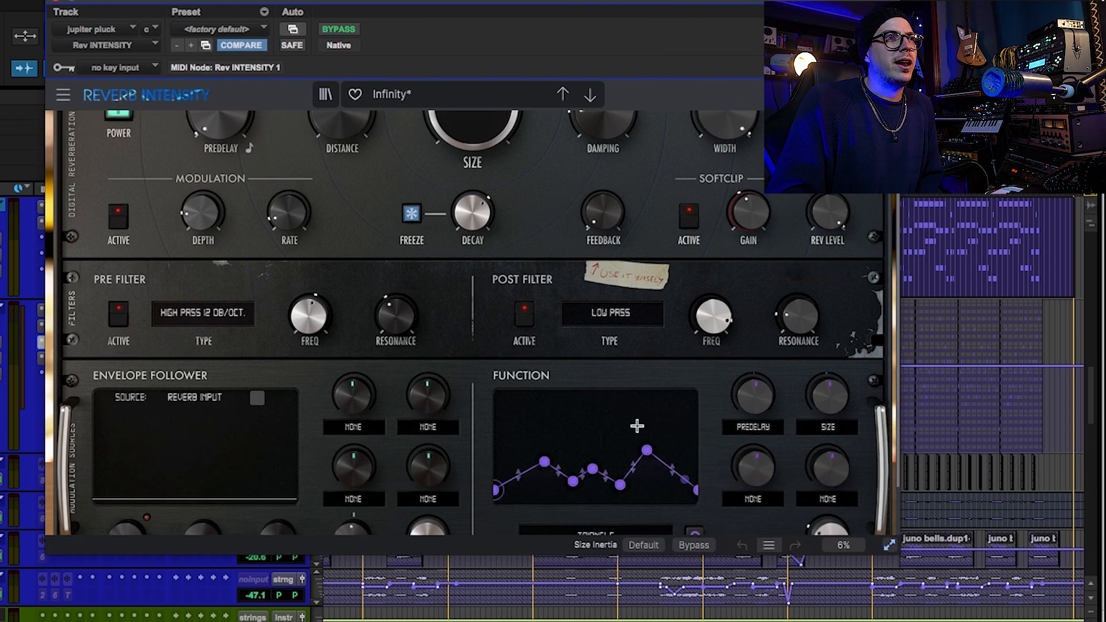
{"action": "scroll", "coordinate": [518, 359], "scroll_direction": "down", "scroll_amount": 2}
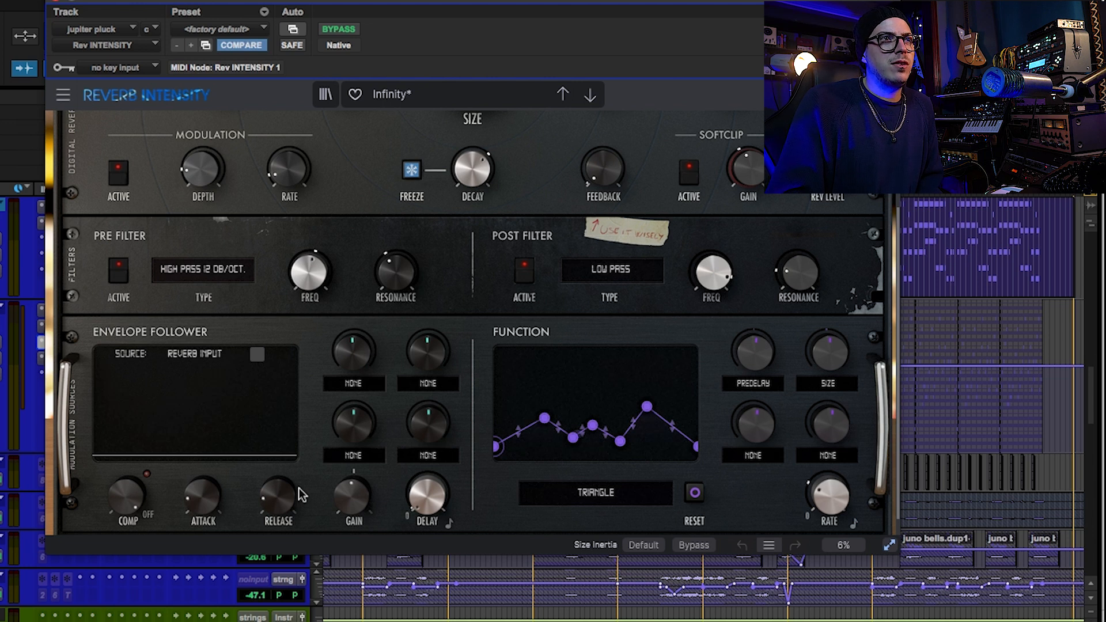
{"action": "scroll", "coordinate": [300, 494], "scroll_direction": "up", "scroll_amount": 6}
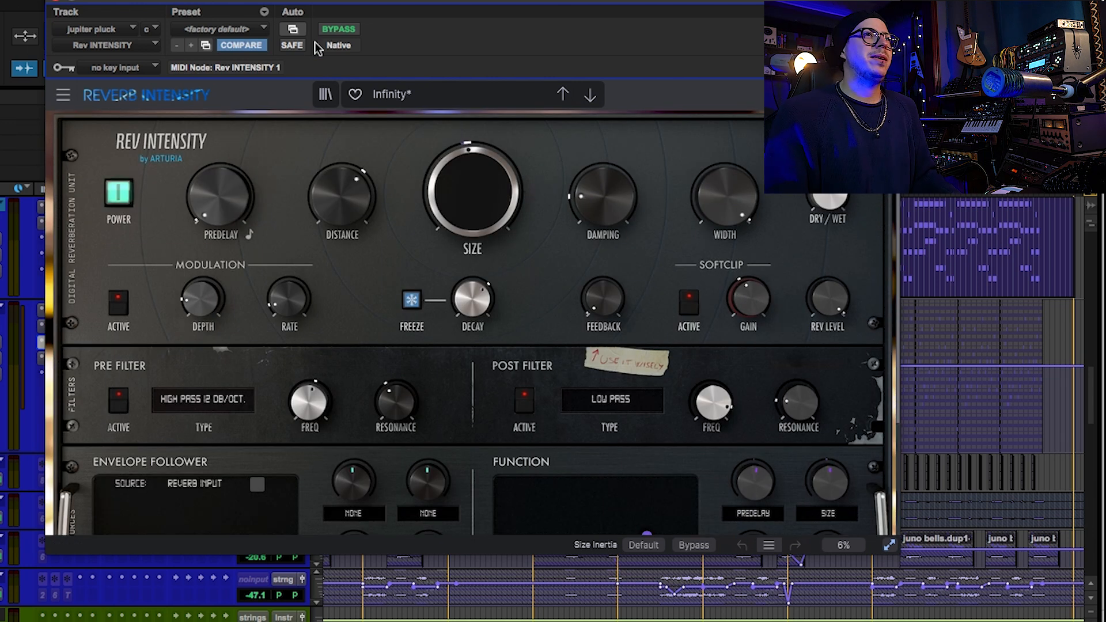
Step: Replay jupiter pluck with Rev INTENSITY bypassed and re-enabled, and close the reverb
{"action": "left_click", "coordinate": [340, 28]}
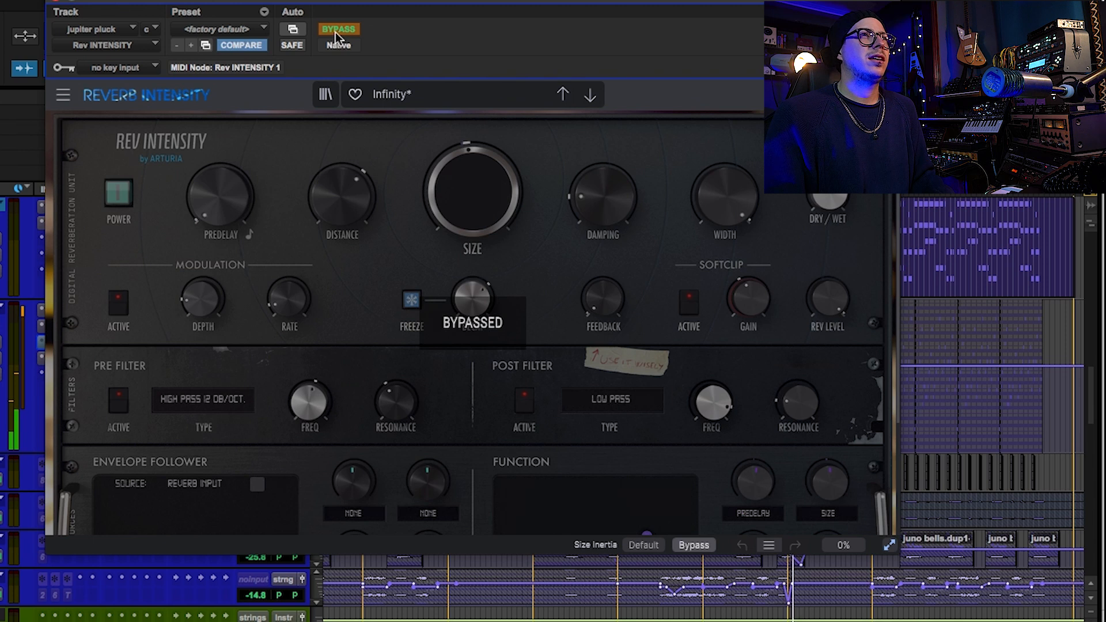
{"action": "left_click", "coordinate": [337, 29]}
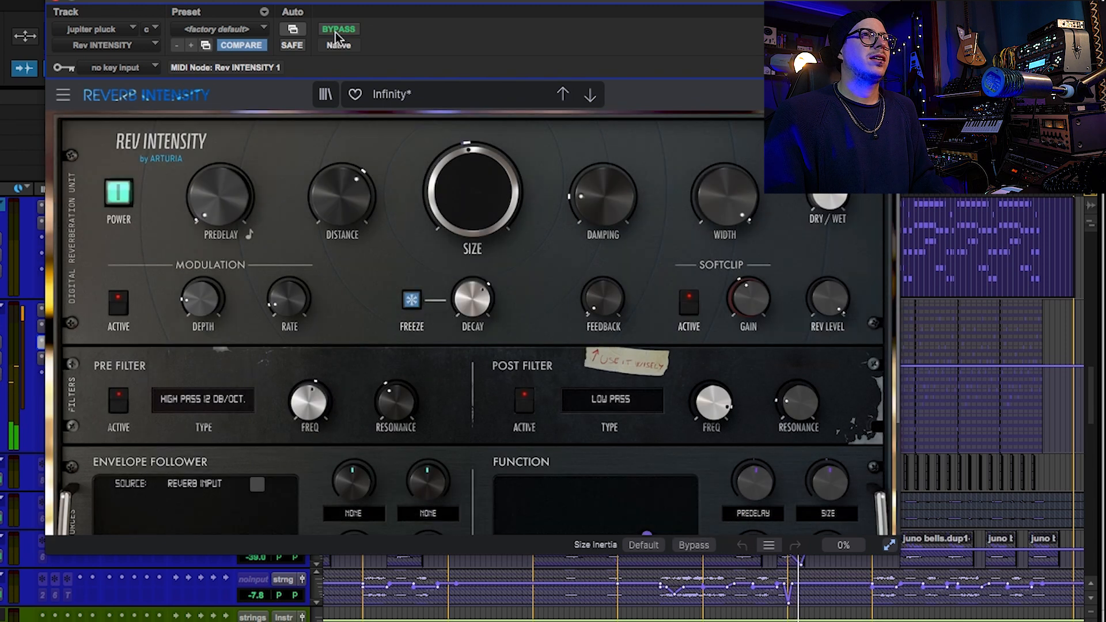
{"action": "left_click", "coordinate": [56, 5]}
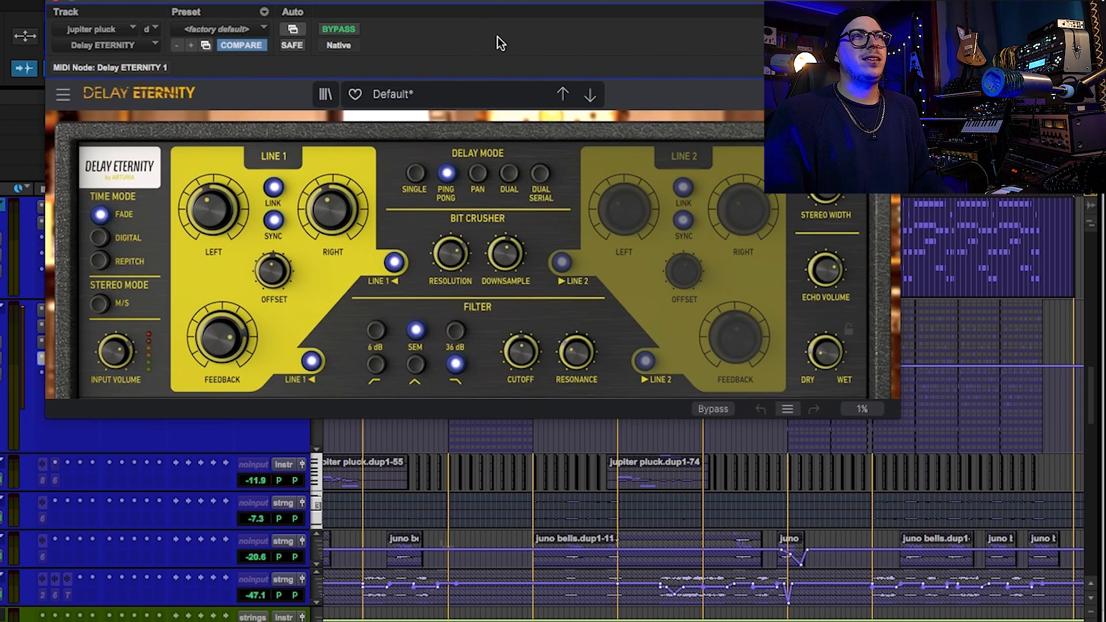
Step: Compare the Delay ETERNITY effect on jupiter pluck bypassed and active during playback, and close the delay
{"action": "left_click", "coordinate": [331, 29]}
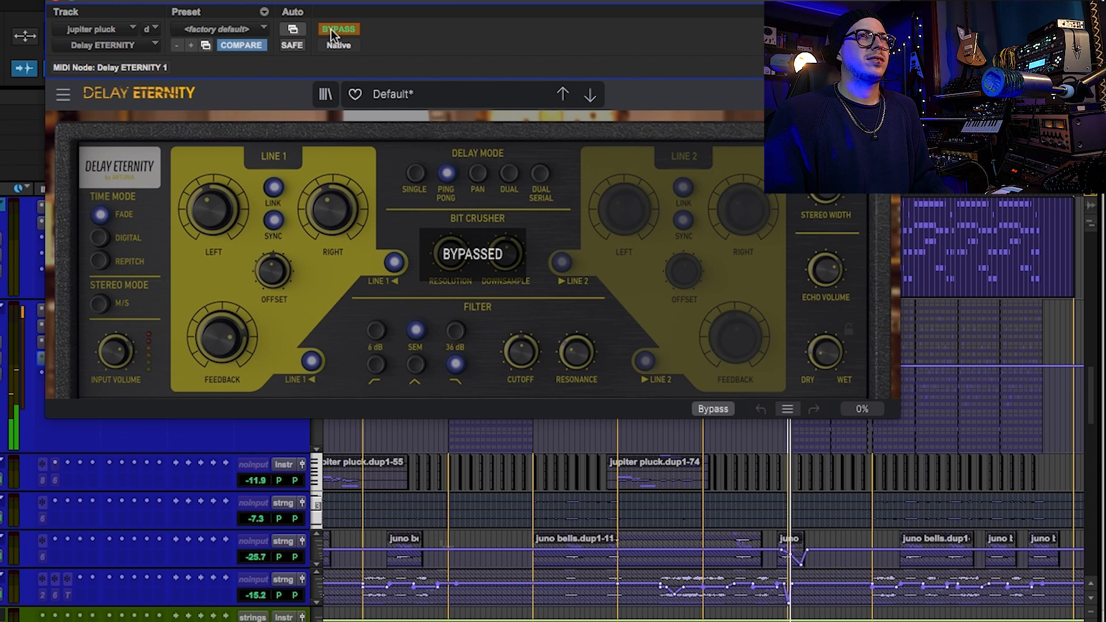
{"action": "left_click", "coordinate": [330, 29]}
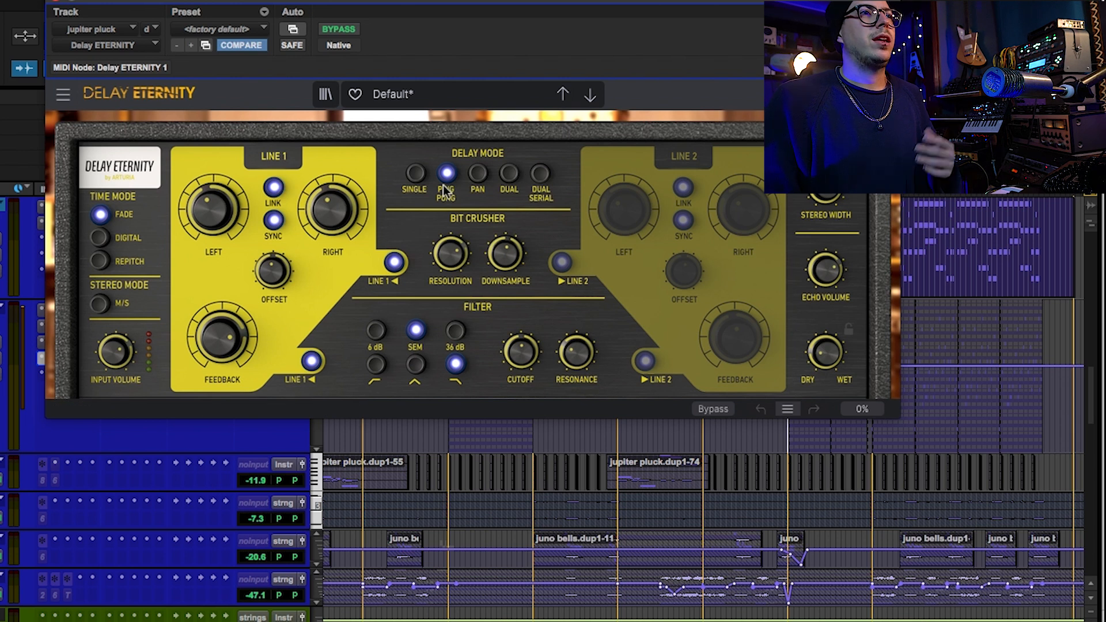
{"action": "left_click", "coordinate": [51, 5]}
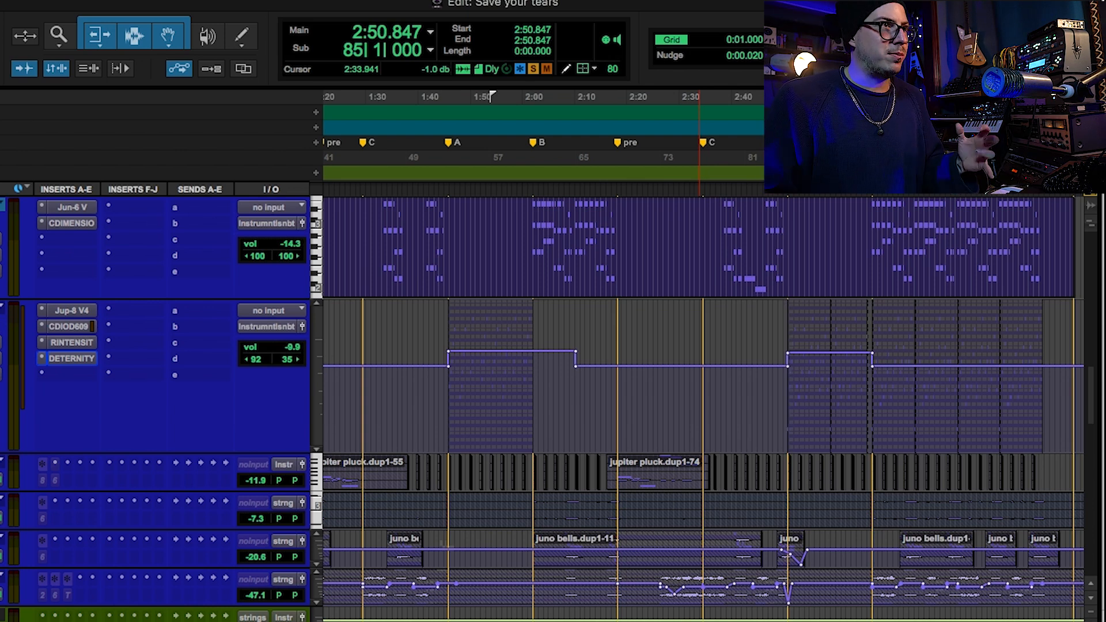
Step: Play the soloed juptrplck.dp1 track from 2:16.021, just before the pre marker
{"action": "scroll", "coordinate": [605, 289], "scroll_direction": "down", "scroll_amount": 3}
{"action": "left_click", "coordinate": [606, 290]}
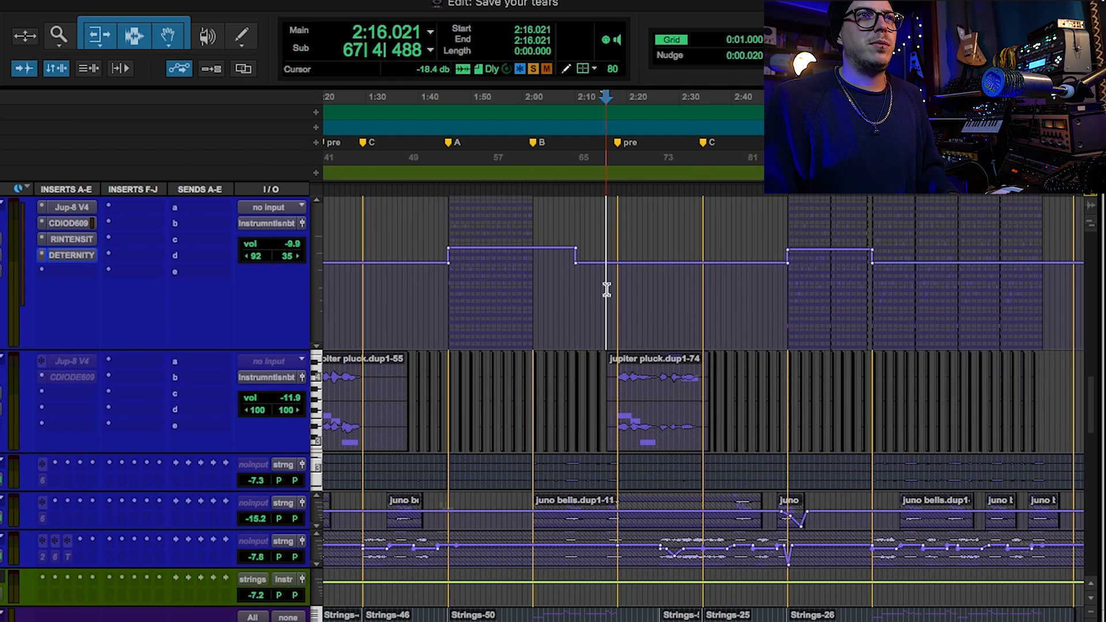
{"action": "key", "text": "space"}
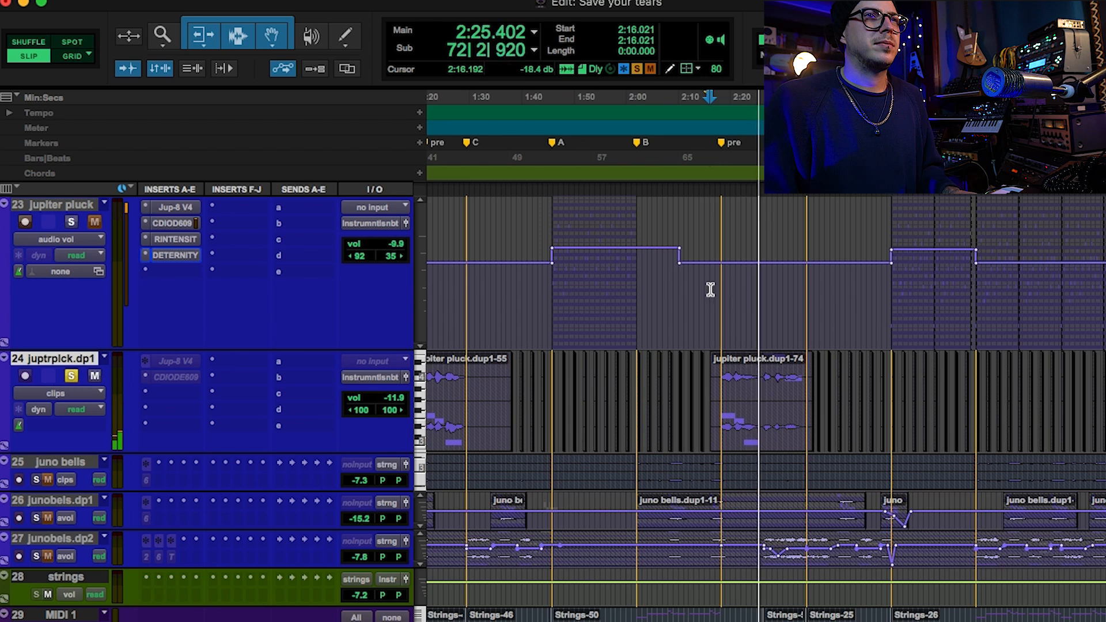
{"action": "left_click", "coordinate": [388, 302]}
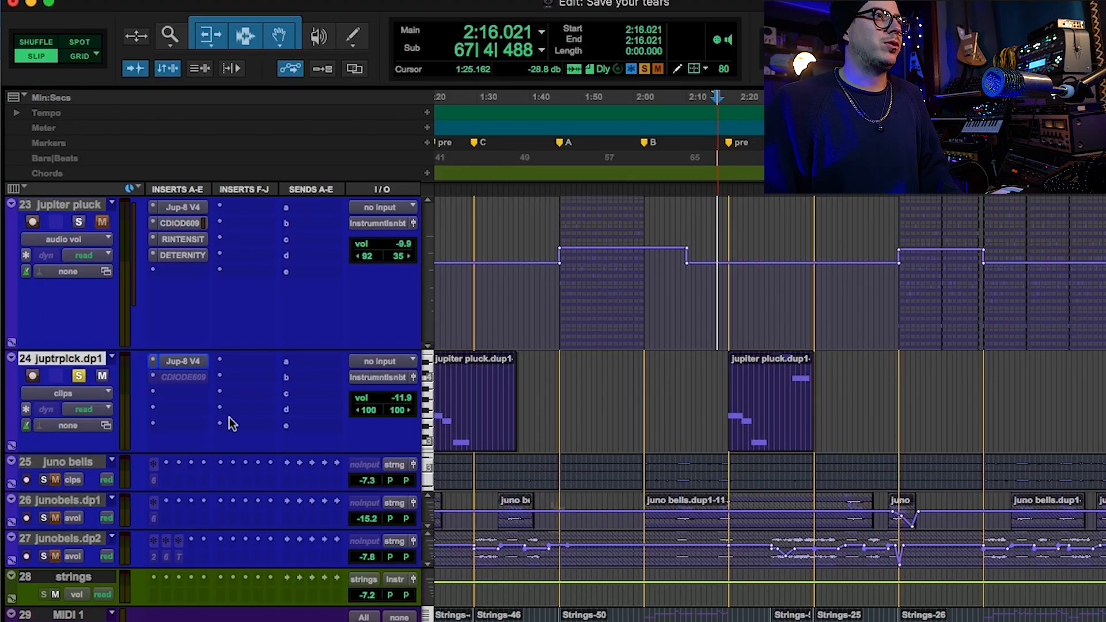
Step: Clear the solo on juptrplck.dp1, then solo and enlarge the juno bells track and play it from 3:06.197
{"action": "scroll", "coordinate": [229, 423], "scroll_direction": "down", "scroll_amount": 4}
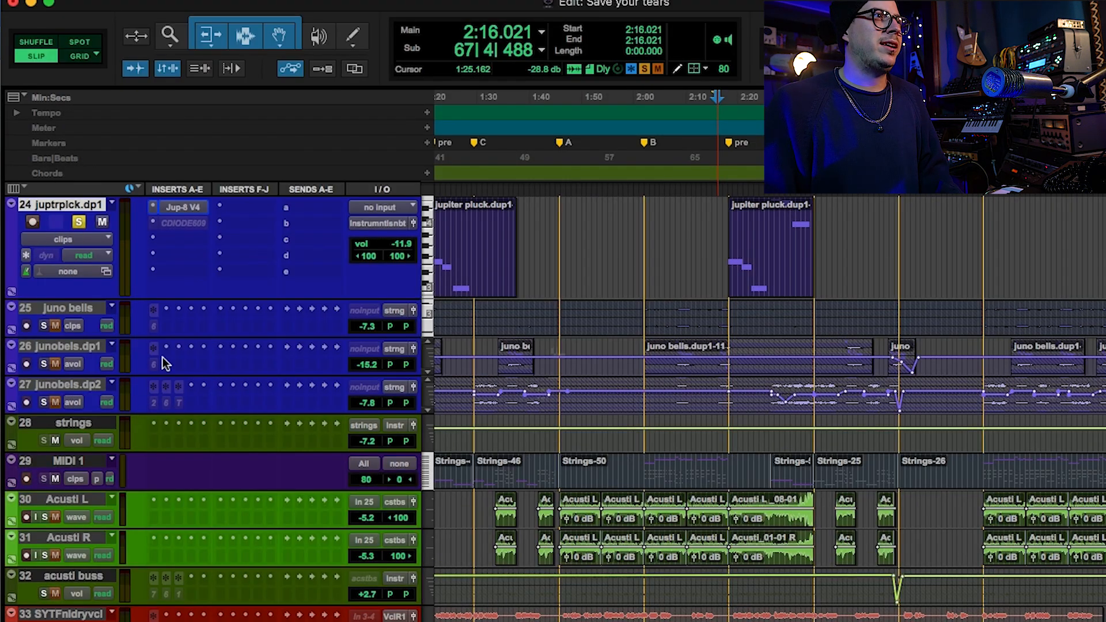
{"action": "left_click", "coordinate": [75, 228]}
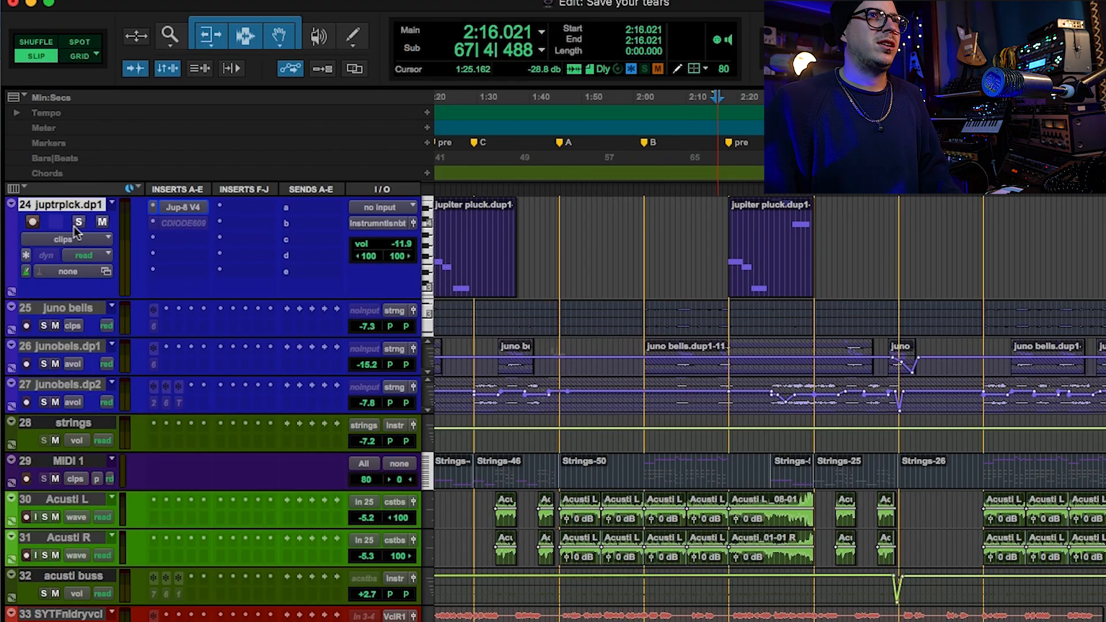
{"action": "left_click", "coordinate": [1009, 307]}
{"action": "left_click", "coordinate": [62, 310]}
{"action": "left_click", "coordinate": [43, 325]}
{"action": "left_click_drag", "start_coordinate": [43, 337], "coordinate": [44, 490]}
{"action": "key", "text": "space"}
{"action": "left_click", "coordinate": [979, 321]}
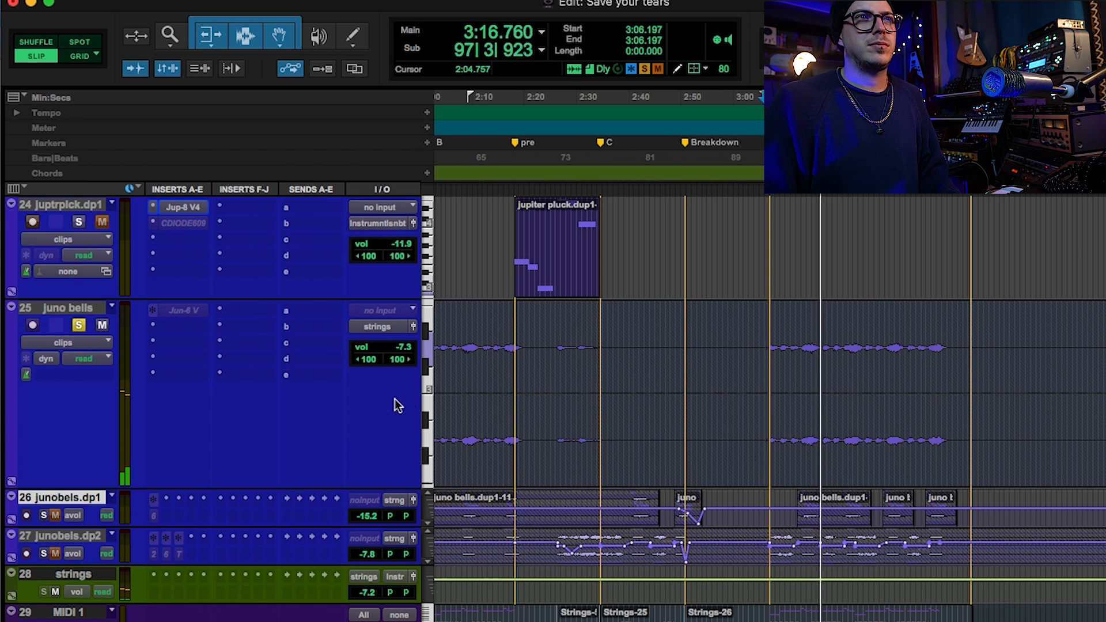
{"action": "key", "text": "space"}
Step: Audition the soloed junobels.dp1 track from 1:09.632 with the timeline zoomed out, and stop playback
{"action": "left_click", "coordinate": [62, 311]}
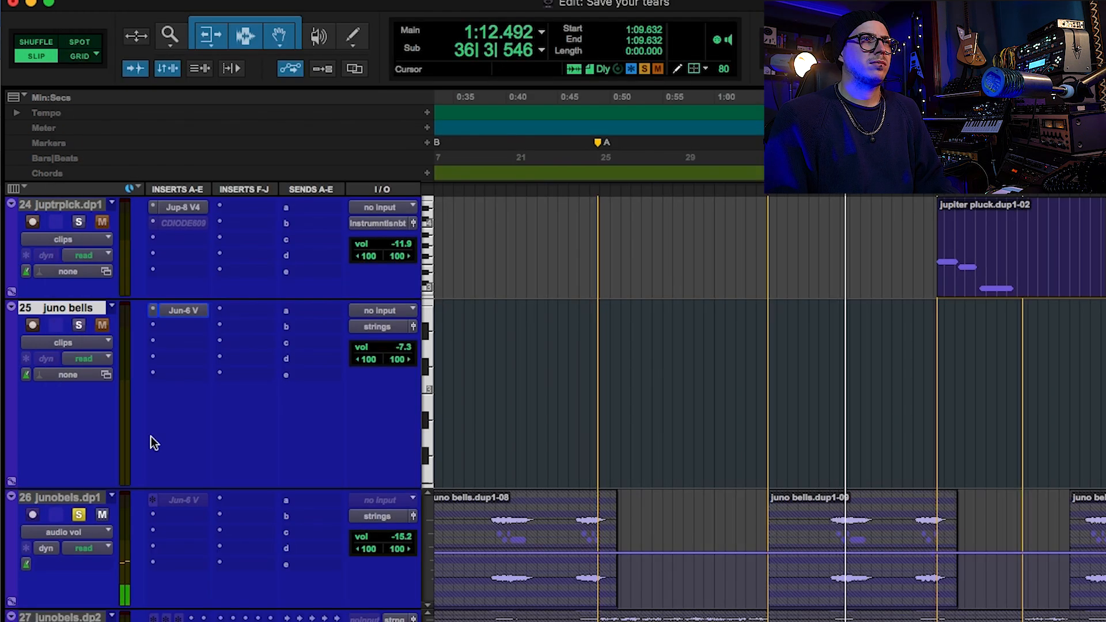
{"action": "key", "text": "super+bracketleft"}
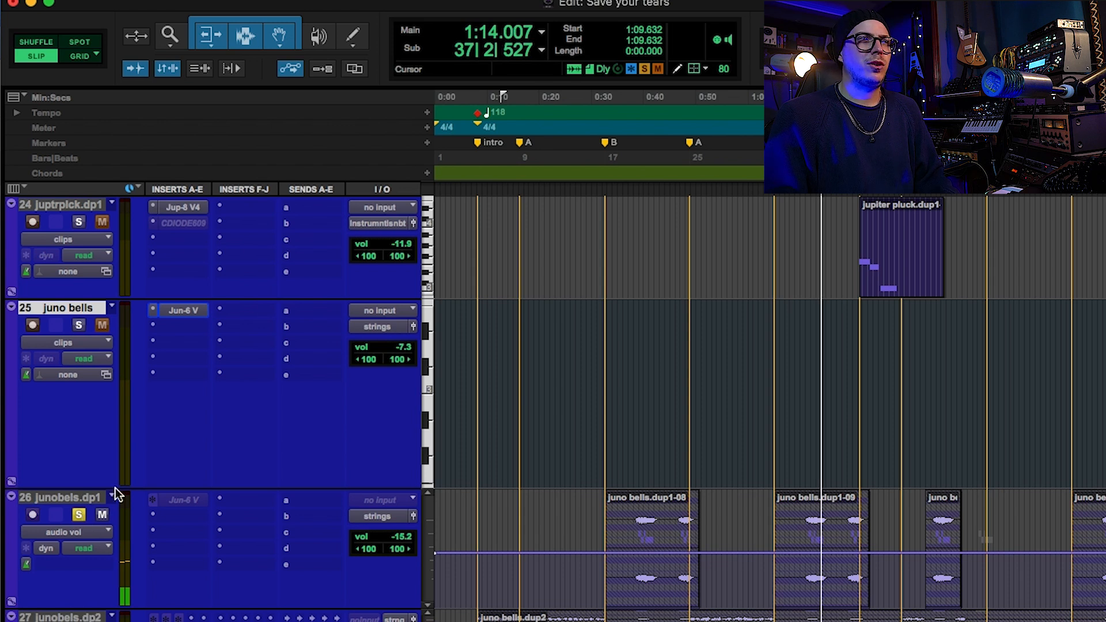
{"action": "key", "text": "space"}
Step: Enlarge the junobels.dp2 track, toggle its solo and start playback from 1:09.632
{"action": "scroll", "coordinate": [115, 488], "scroll_direction": "down", "scroll_amount": 2}
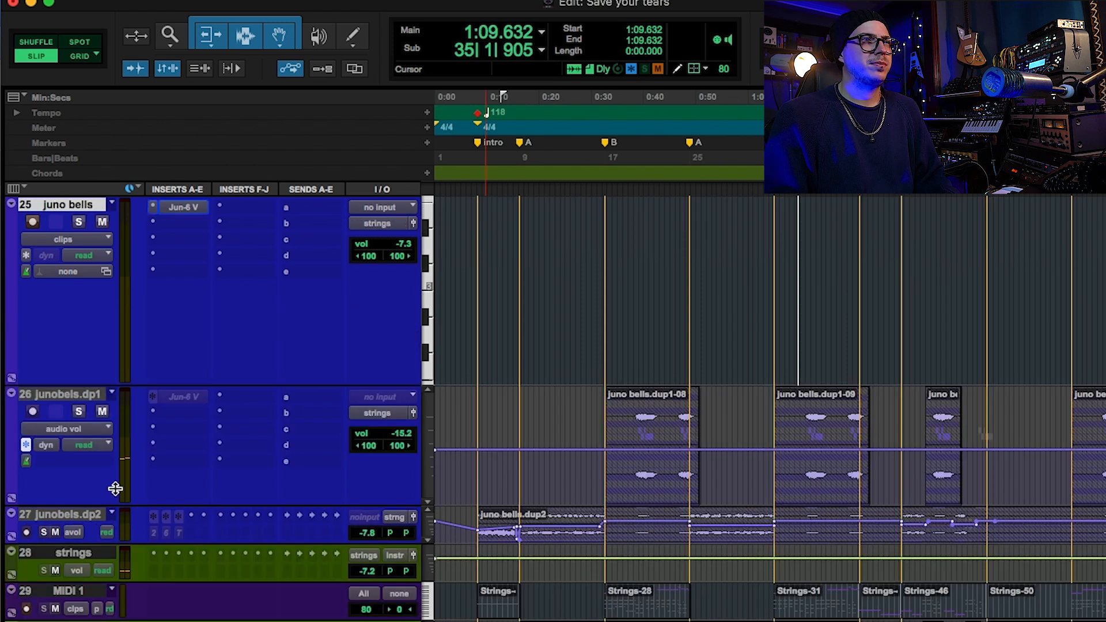
{"action": "left_click", "coordinate": [43, 532]}
{"action": "left_click", "coordinate": [45, 514]}
{"action": "left_click_drag", "start_coordinate": [112, 545], "coordinate": [112, 621]}
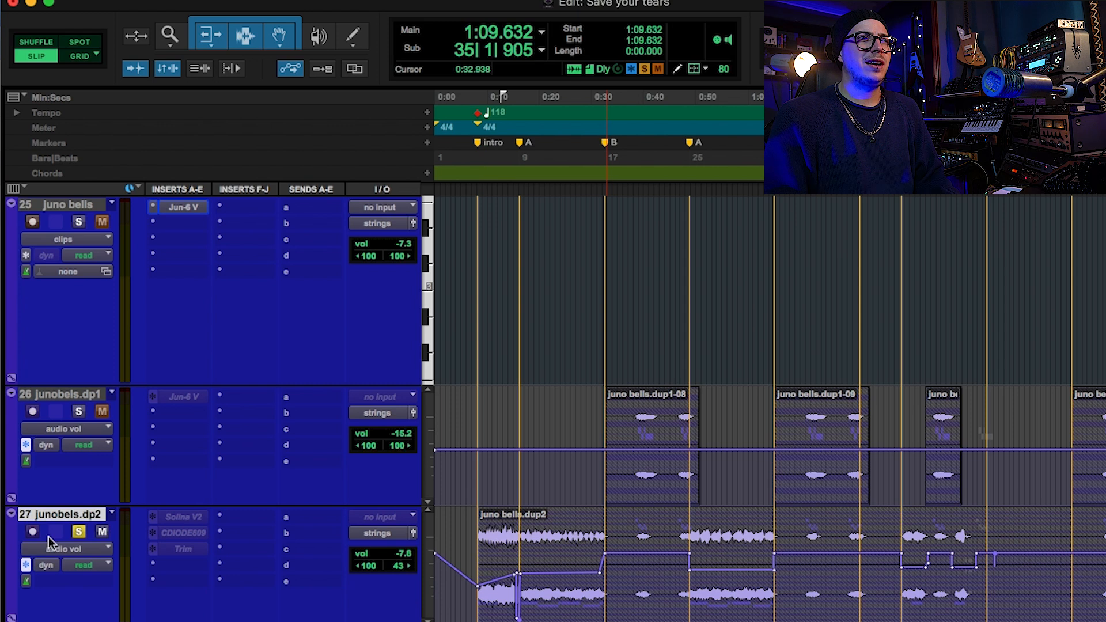
{"action": "left_click", "coordinate": [73, 533]}
{"action": "key", "text": "space"}
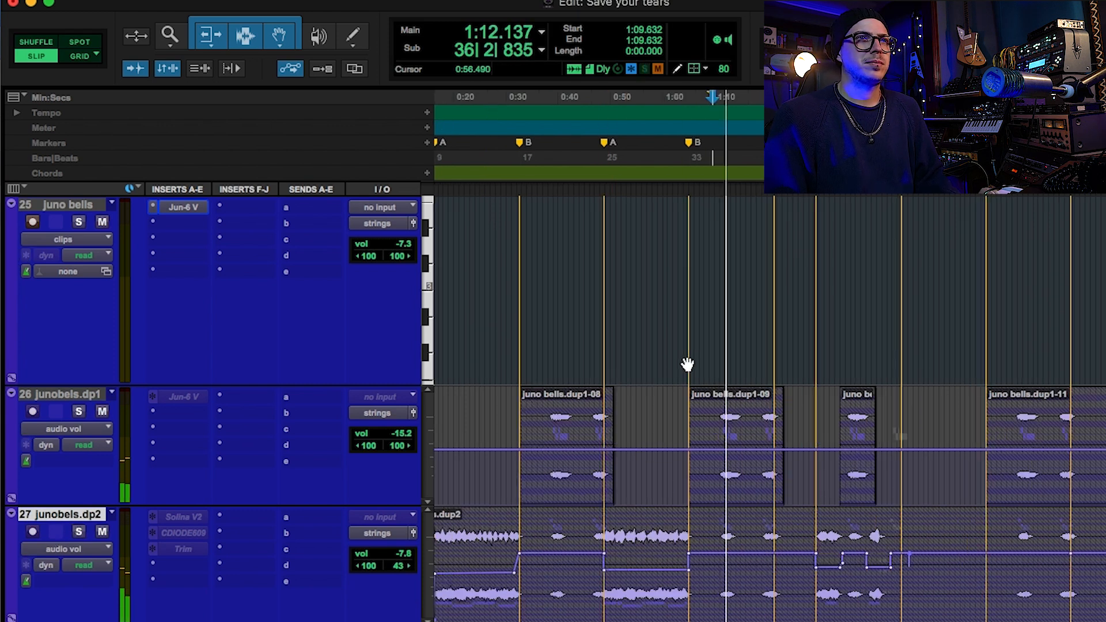
Step: Look over the tracks around junobels.dp2, down to the strings and Acusti tracks, during playback, and stop it
{"action": "scroll", "coordinate": [674, 383], "scroll_direction": "down", "scroll_amount": 5}
{"action": "scroll", "coordinate": [674, 385], "scroll_direction": "down", "scroll_amount": 2}
{"action": "scroll", "coordinate": [674, 385], "scroll_direction": "up", "scroll_amount": 7}
{"action": "scroll", "coordinate": [674, 384], "scroll_direction": "down", "scroll_amount": 5}
{"action": "scroll", "coordinate": [674, 384], "scroll_direction": "up", "scroll_amount": 5}
{"action": "scroll", "coordinate": [674, 385], "scroll_direction": "down", "scroll_amount": 3}
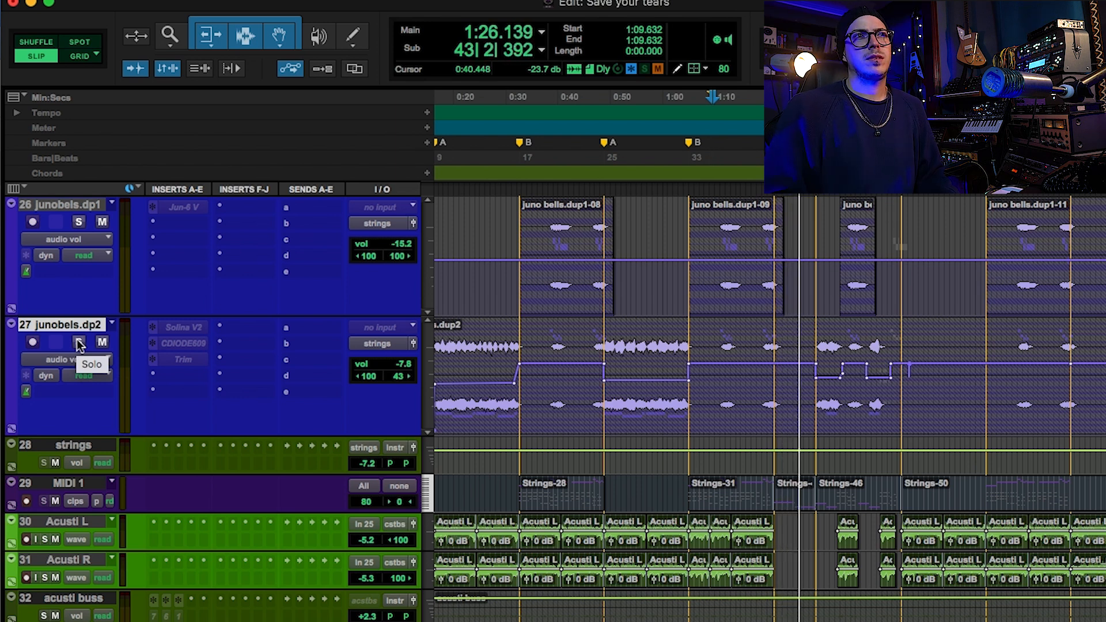
{"action": "key", "text": "space"}
Step: Solo juptrplck.dp1 and play it from 1:21.066, at the start of its jupiter pluck clip
{"action": "scroll", "coordinate": [235, 432], "scroll_direction": "up", "scroll_amount": 5}
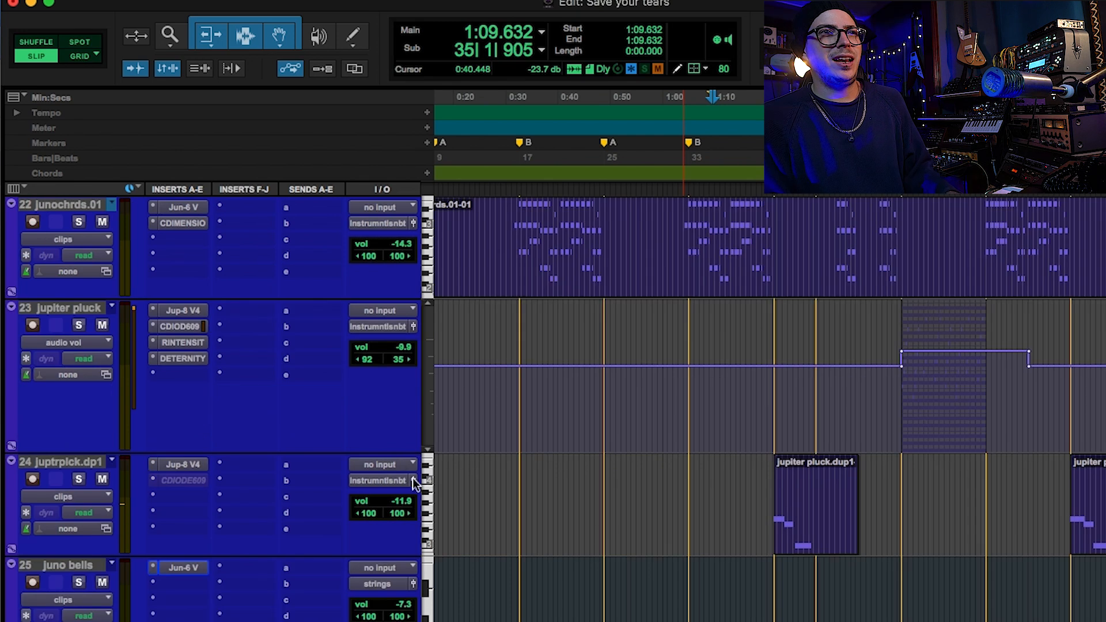
{"action": "left_click", "coordinate": [772, 377]}
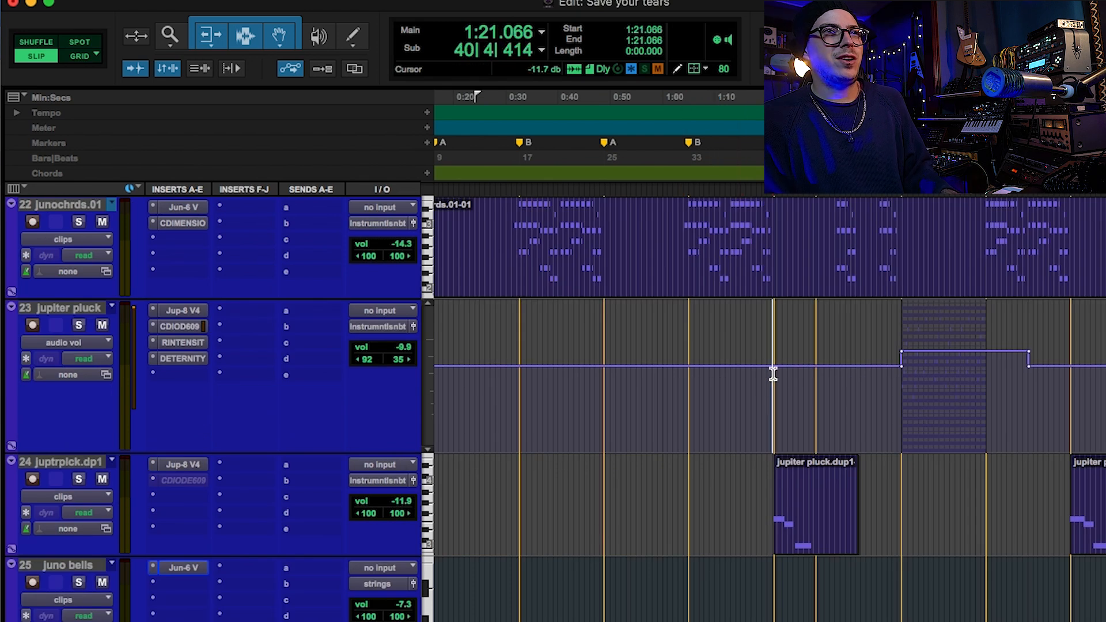
{"action": "left_click", "coordinate": [79, 479]}
{"action": "key", "text": "space"}
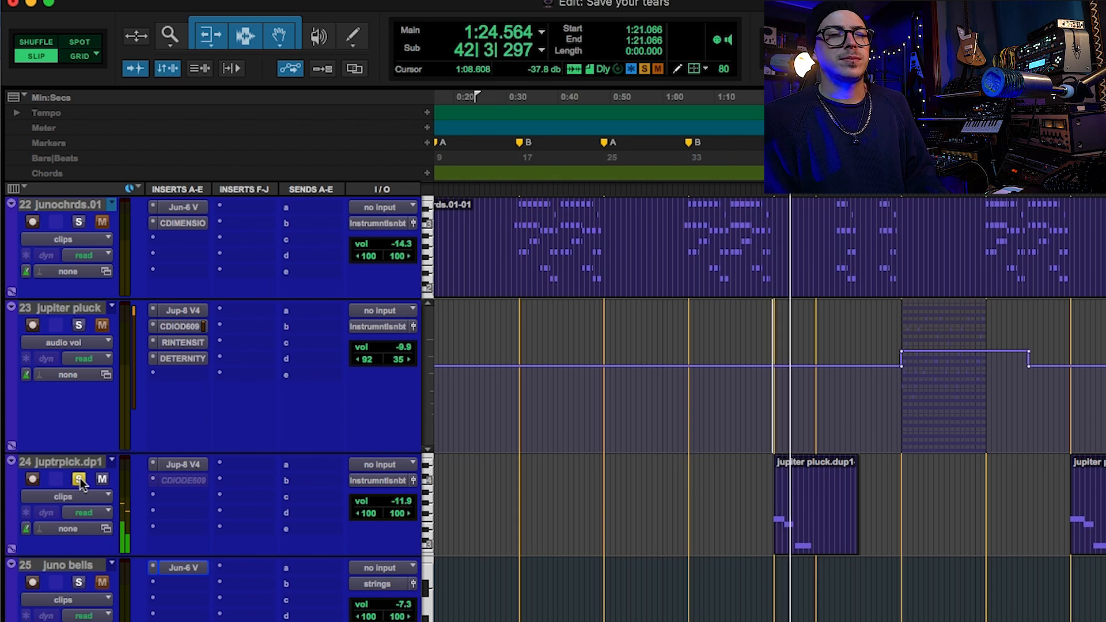
Step: Stop the jupiter pluck playback, then solo junobels.dp2 and play it from 0:37.888
{"action": "key", "text": "space"}
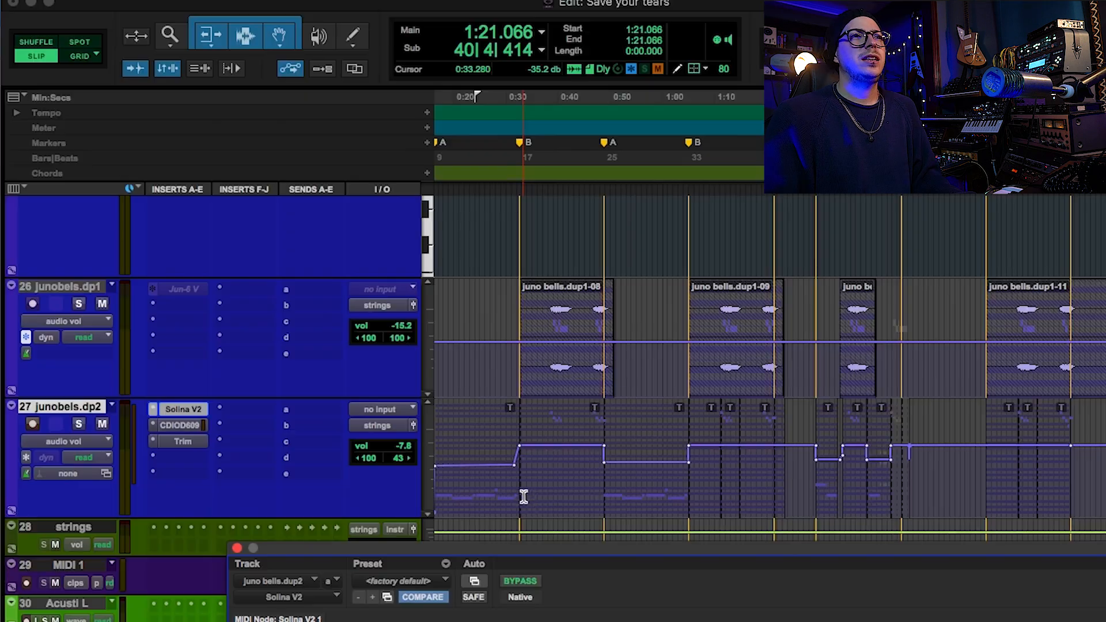
{"action": "left_click", "coordinate": [548, 488]}
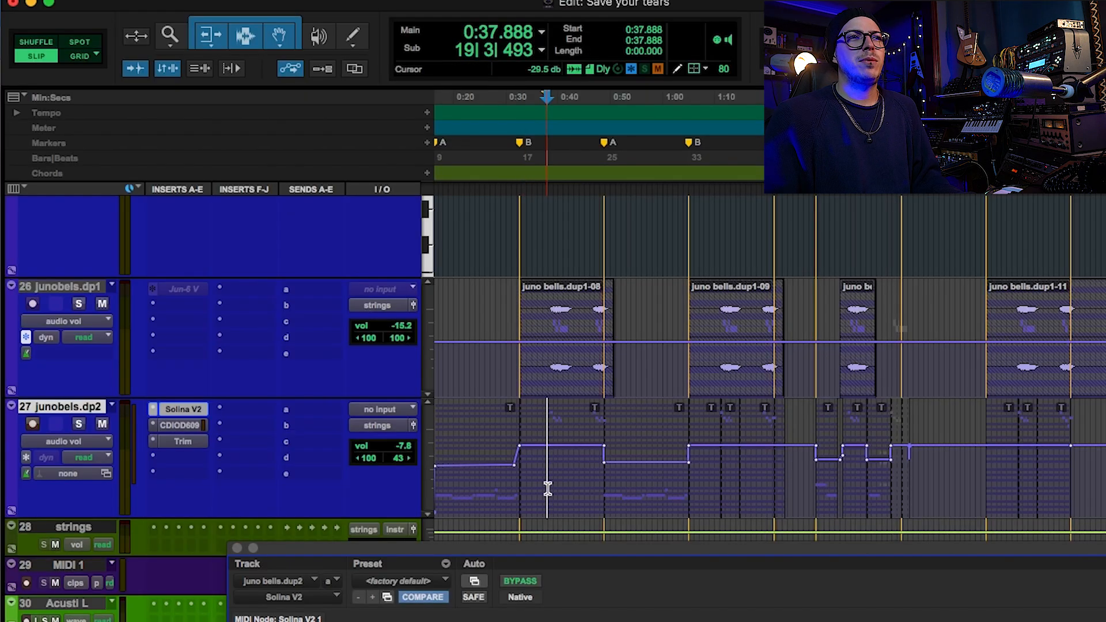
{"action": "left_click", "coordinate": [79, 424]}
{"action": "key", "text": "space"}
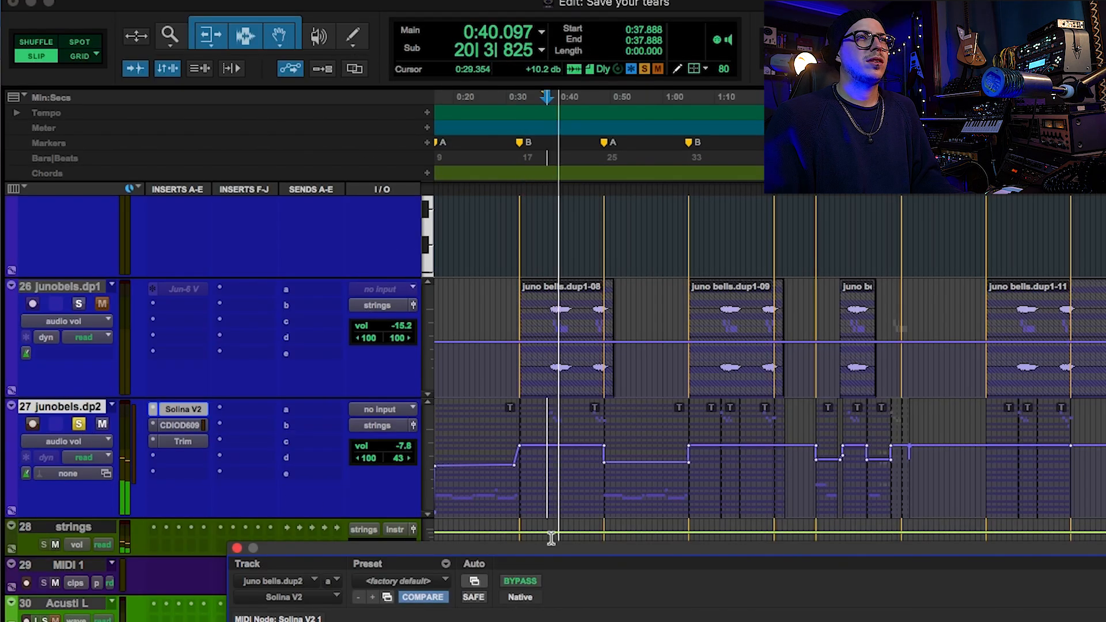
{"action": "left_click_drag", "start_coordinate": [605, 564], "coordinate": [507, 468]}
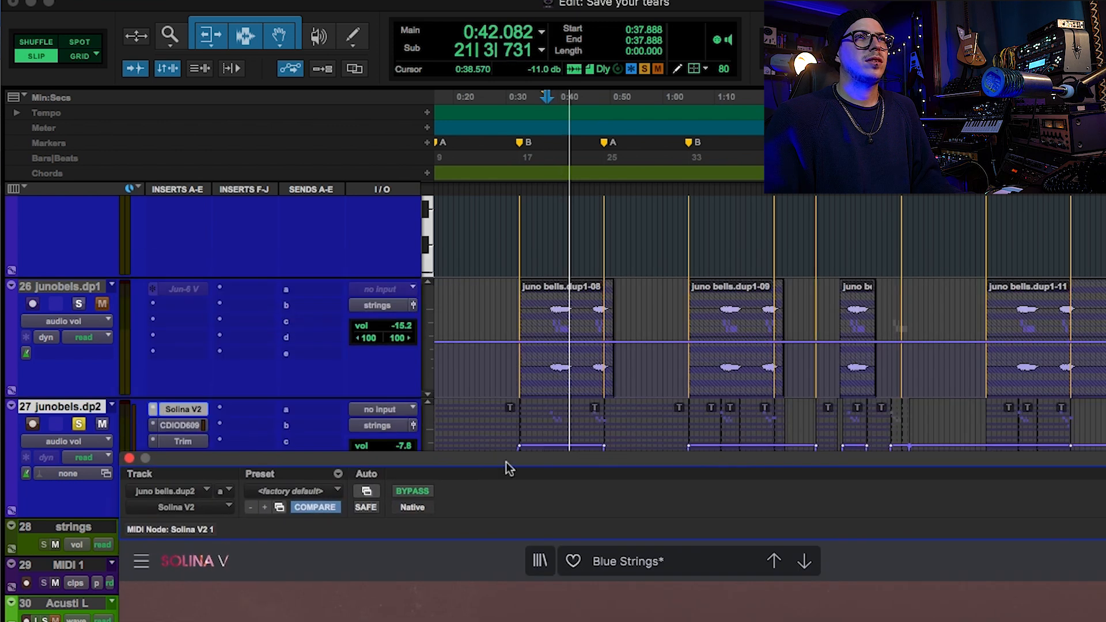
Step: Restart junobels.dp2 from the A marker at bar 25, show the full Solina V instrument with Blue Strings during playback, and close it
{"action": "key", "text": "space"}
{"action": "left_click", "coordinate": [607, 143]}
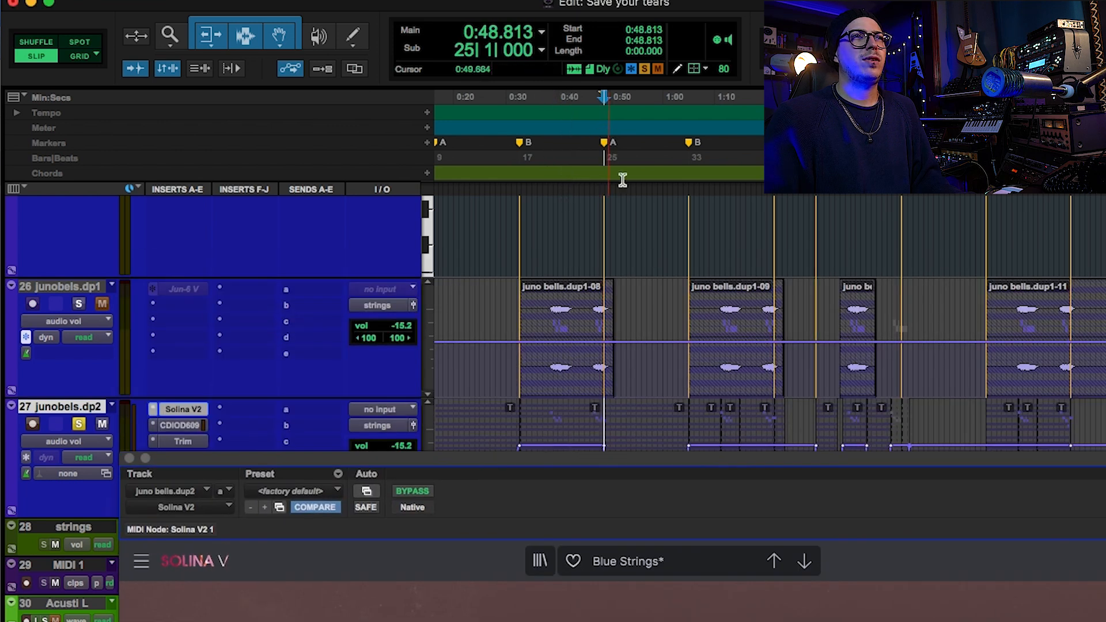
{"action": "key", "text": "space"}
{"action": "left_click_drag", "start_coordinate": [655, 464], "coordinate": [543, 43]}
{"action": "left_click_drag", "start_coordinate": [451, 55], "coordinate": [464, 9]}
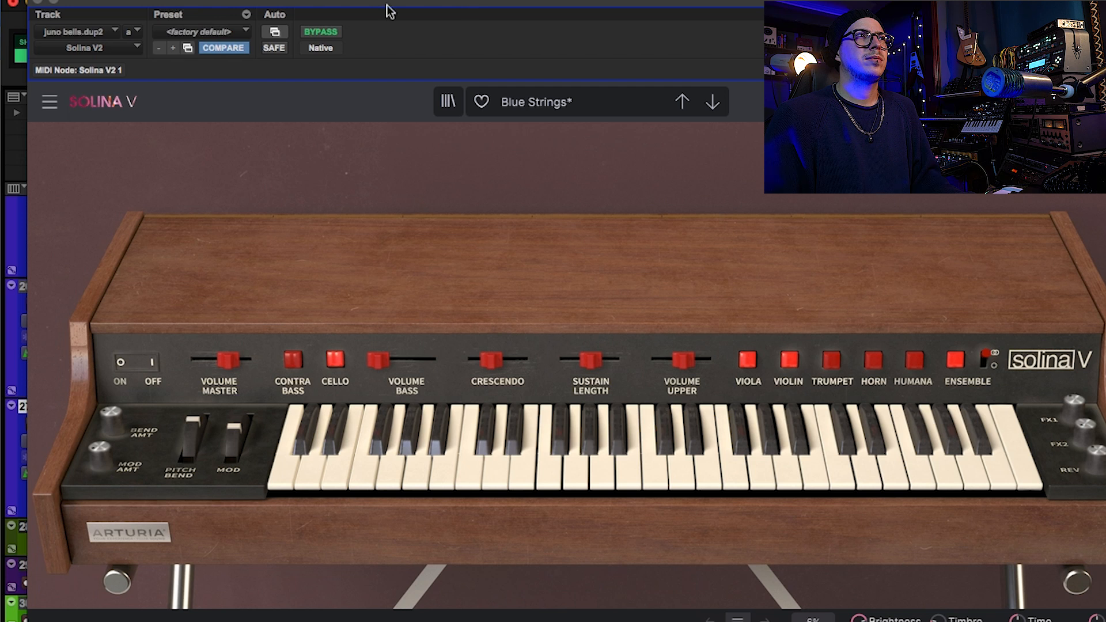
{"action": "left_click", "coordinate": [40, 2]}
Step: Open the Comp DIODE-609 on the Instrumntlsnbt bus, lower its compression ratio during playback, and close the plug-in
{"action": "scroll", "coordinate": [310, 353], "scroll_direction": "up", "scroll_amount": 10}
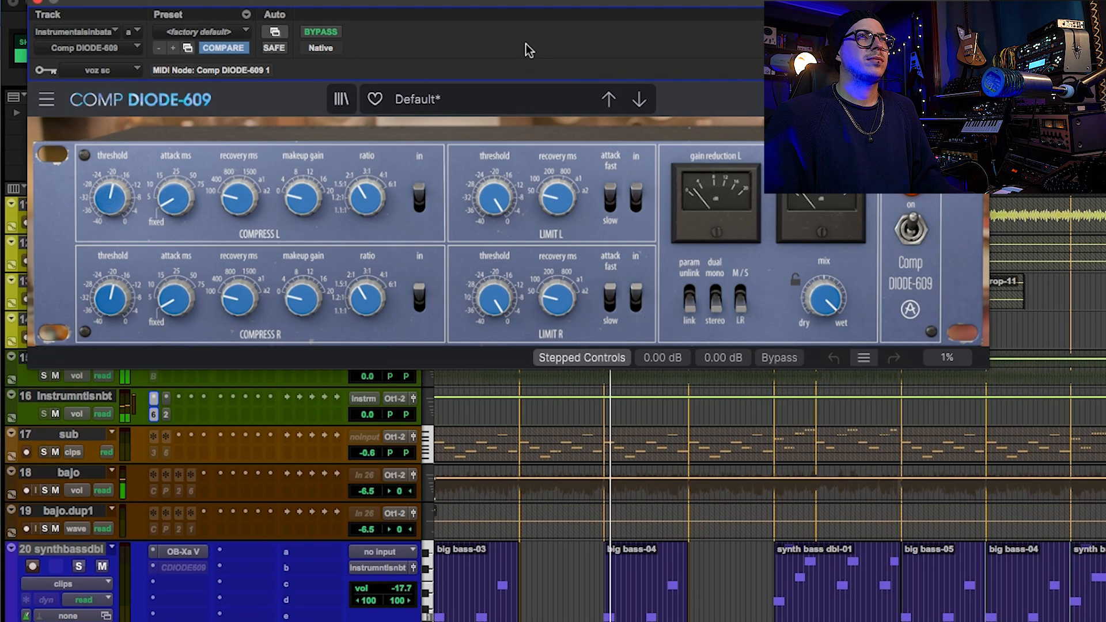
{"action": "mouse_move", "coordinate": [111, 197]}
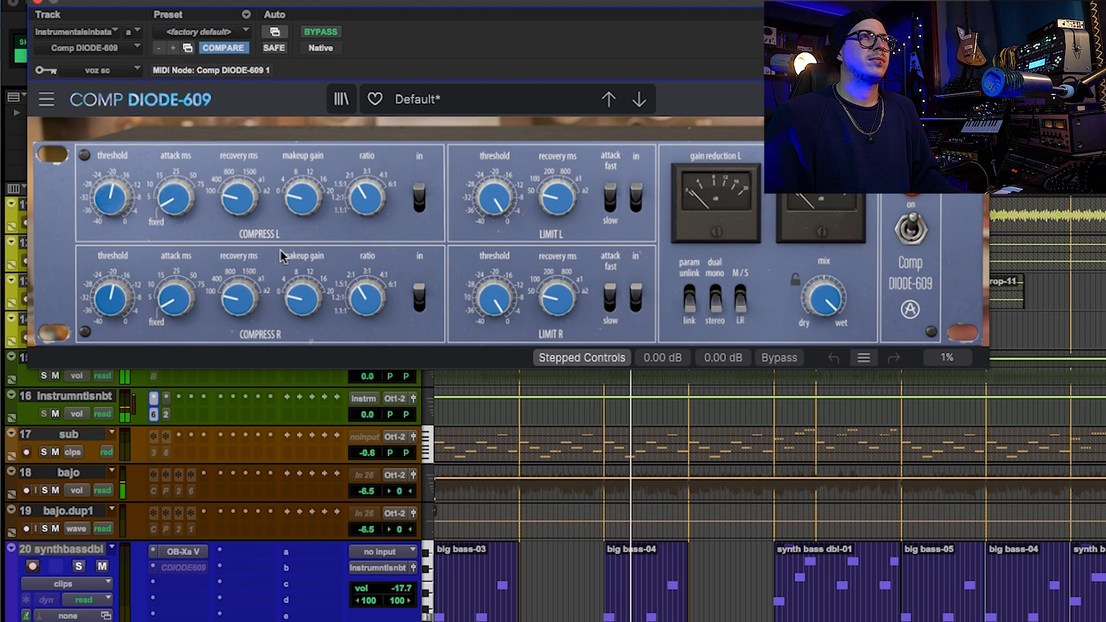
{"action": "left_click_drag", "start_coordinate": [363, 200], "coordinate": [342, 267]}
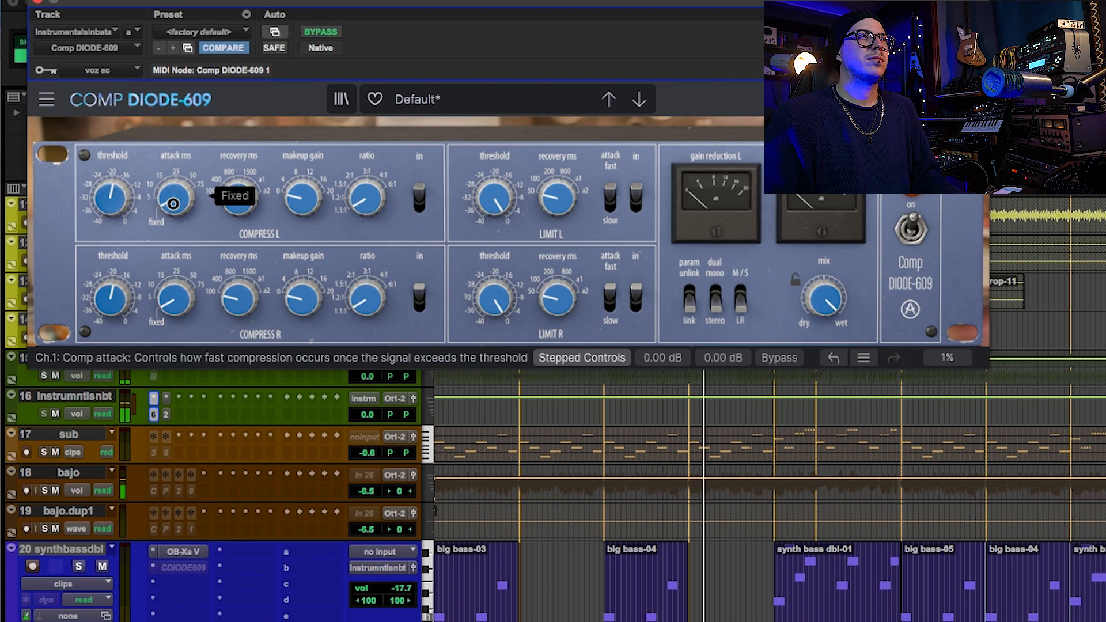
{"action": "left_click", "coordinate": [37, 2]}
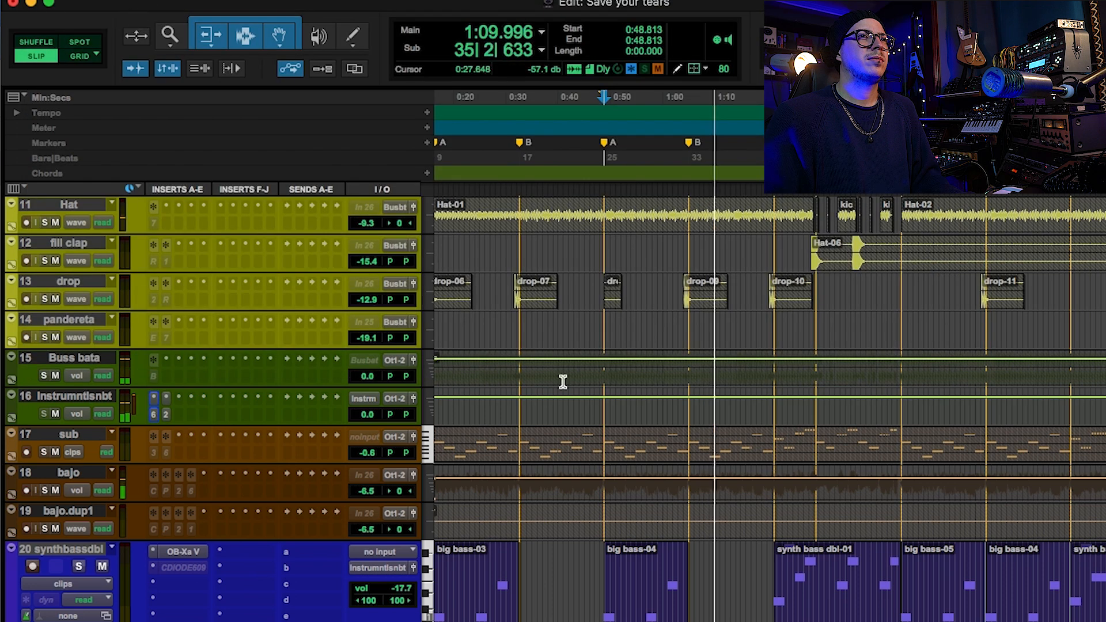
Step: Return to the synth bass and Juno chord tracks and stop playback
{"action": "scroll", "coordinate": [563, 383], "scroll_direction": "down", "scroll_amount": 10}
{"action": "scroll", "coordinate": [571, 386], "scroll_direction": "up", "scroll_amount": 5}
{"action": "key", "text": "space"}
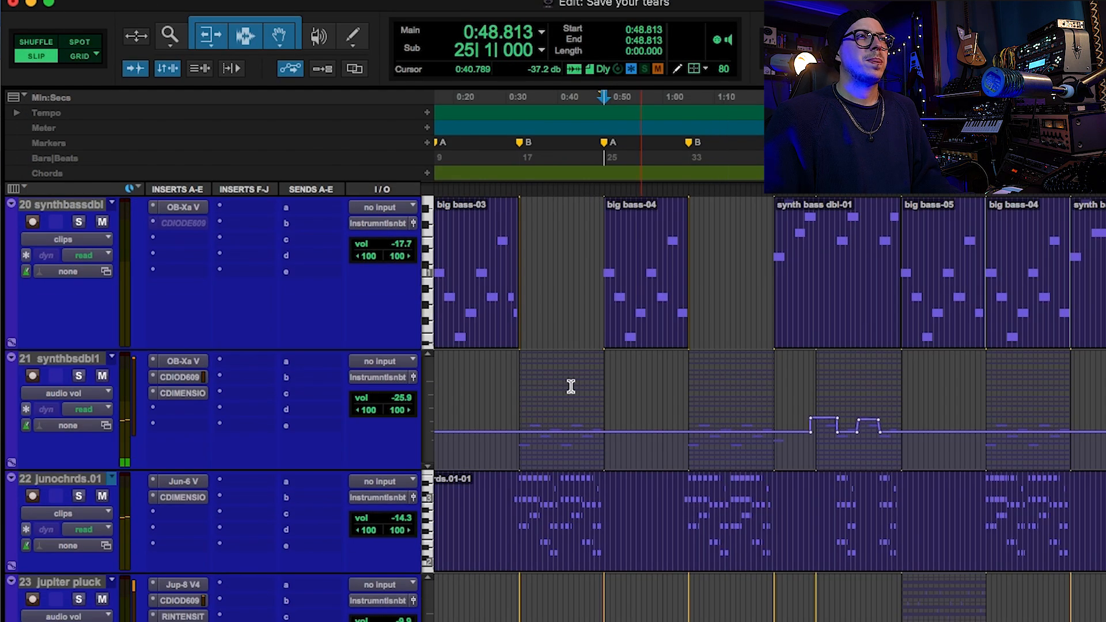